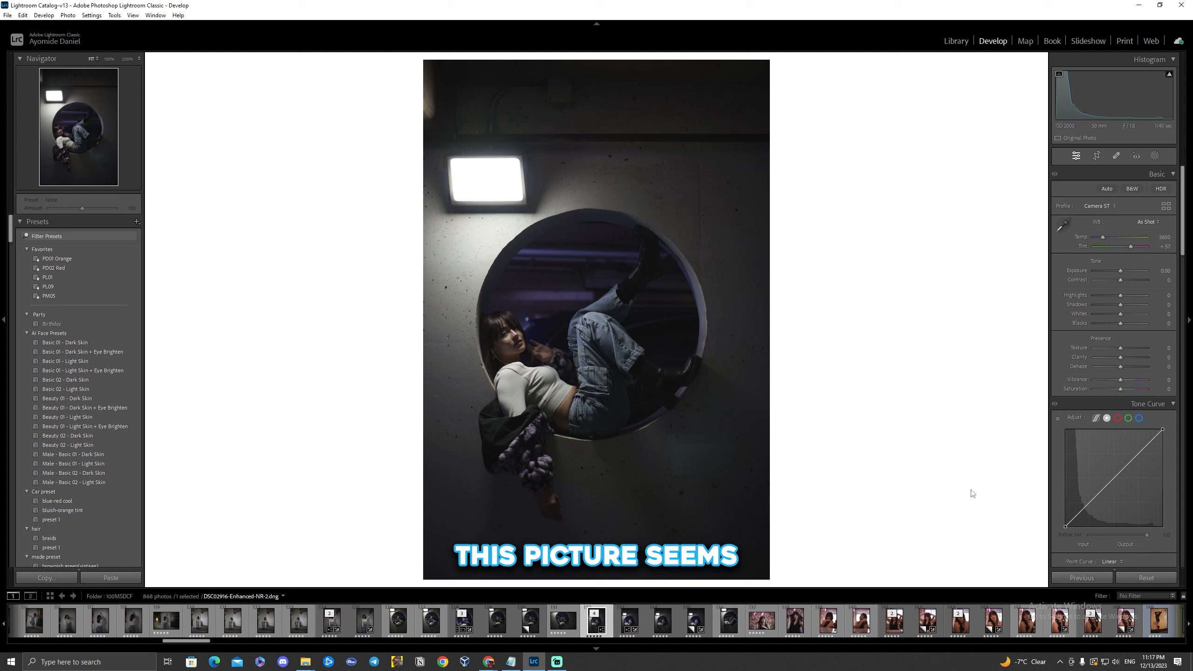
- Create a new mask that selects the subject of the photo
{"action": "scroll", "coordinate": [1183, 241], "scroll_direction": "down", "scroll_amount": 5}
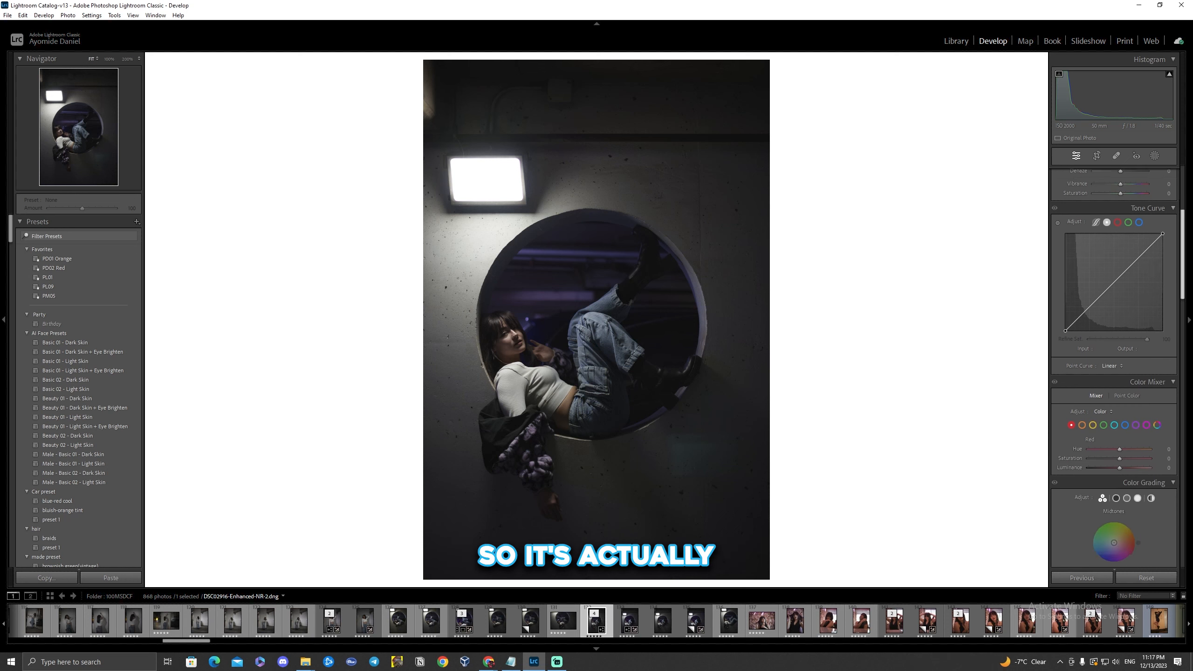
{"action": "scroll", "coordinate": [1113, 329], "scroll_direction": "up", "scroll_amount": 5}
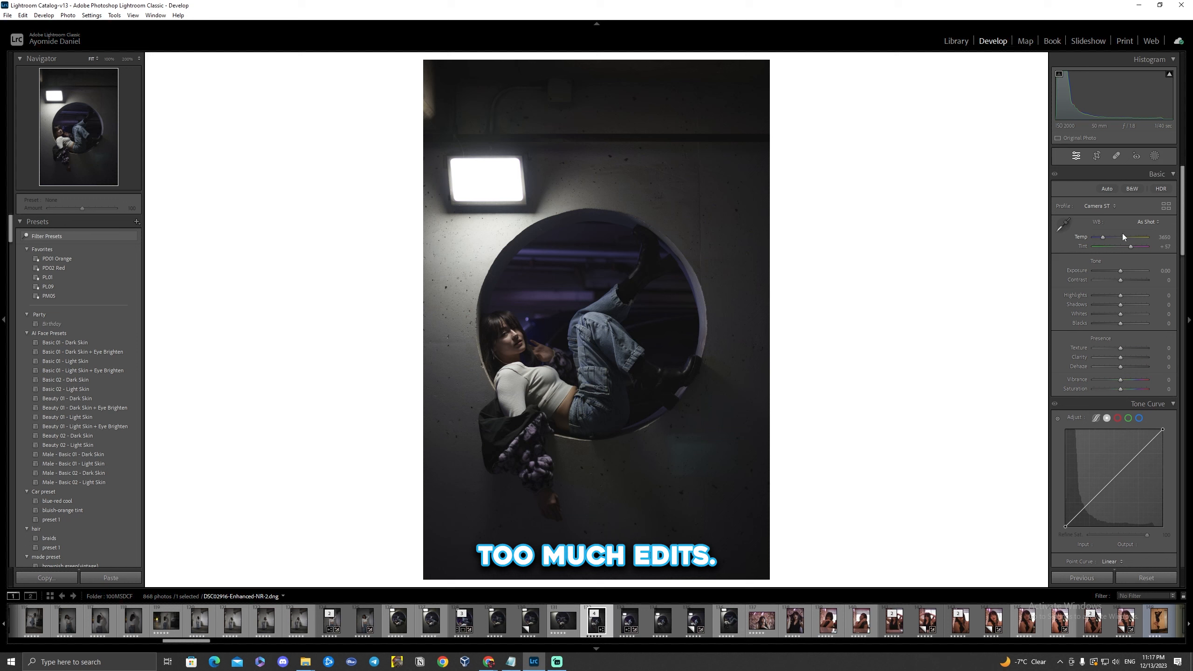
{"action": "key", "text": "shift+w"}
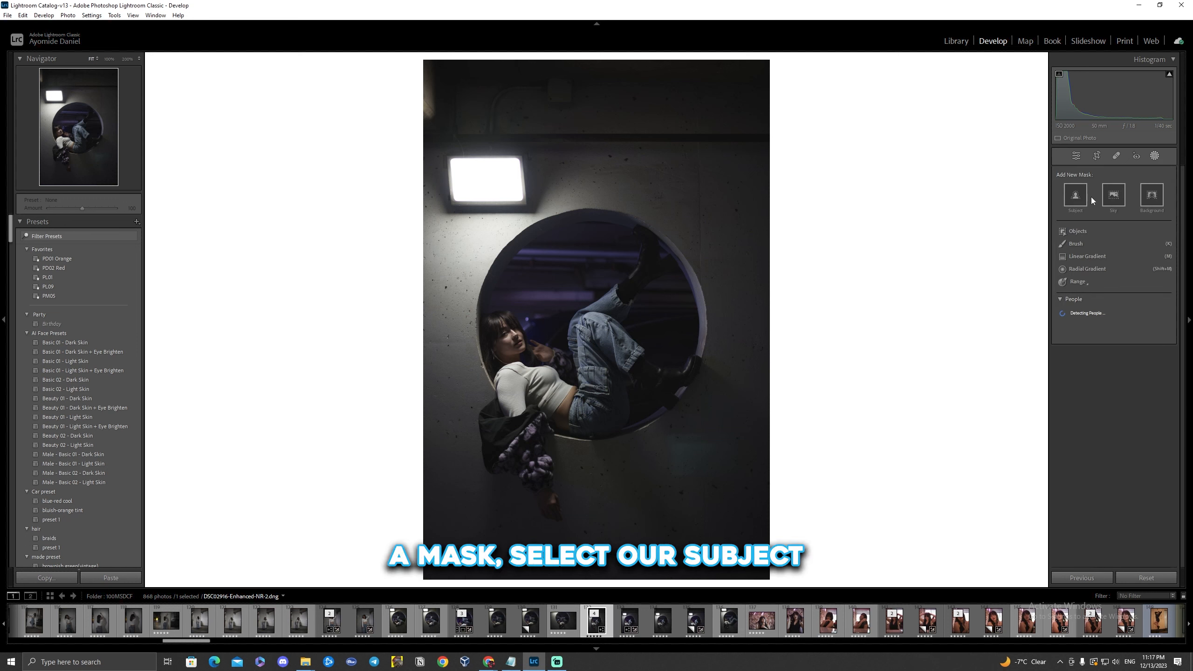
{"action": "left_click", "coordinate": [1075, 195]}
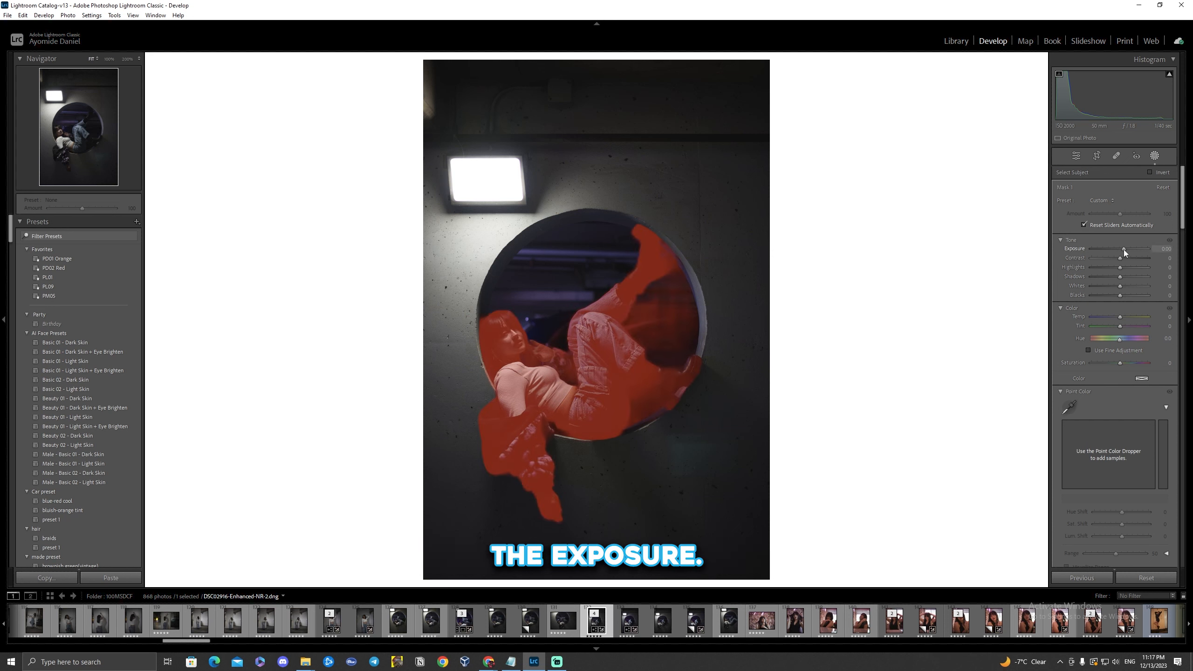
- Set the subject mask's exposure to 0.56, highlights to 7, shadows to 2 and whites to -7
{"action": "left_click_drag", "start_coordinate": [1124, 250], "coordinate": [1123, 248]}
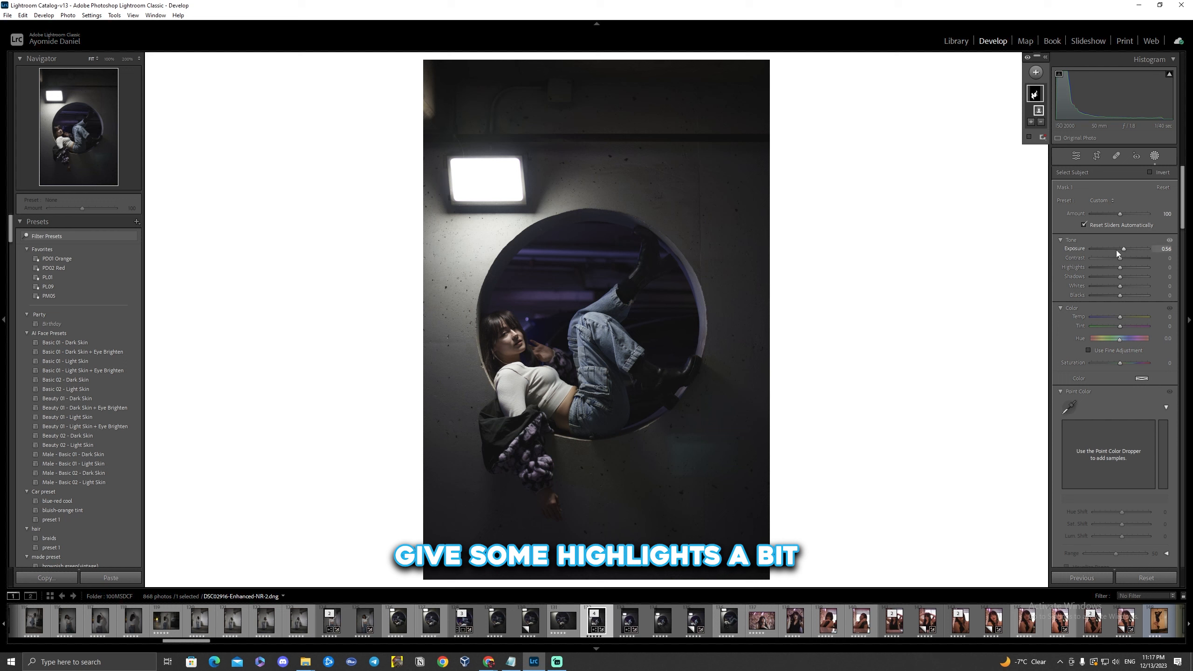
{"action": "mouse_move", "coordinate": [1118, 266]}
{"action": "left_mouse_down"}
{"action": "mouse_move", "coordinate": [1118, 287]}
{"action": "mouse_move", "coordinate": [1124, 277]}
{"action": "left_mouse_up"}
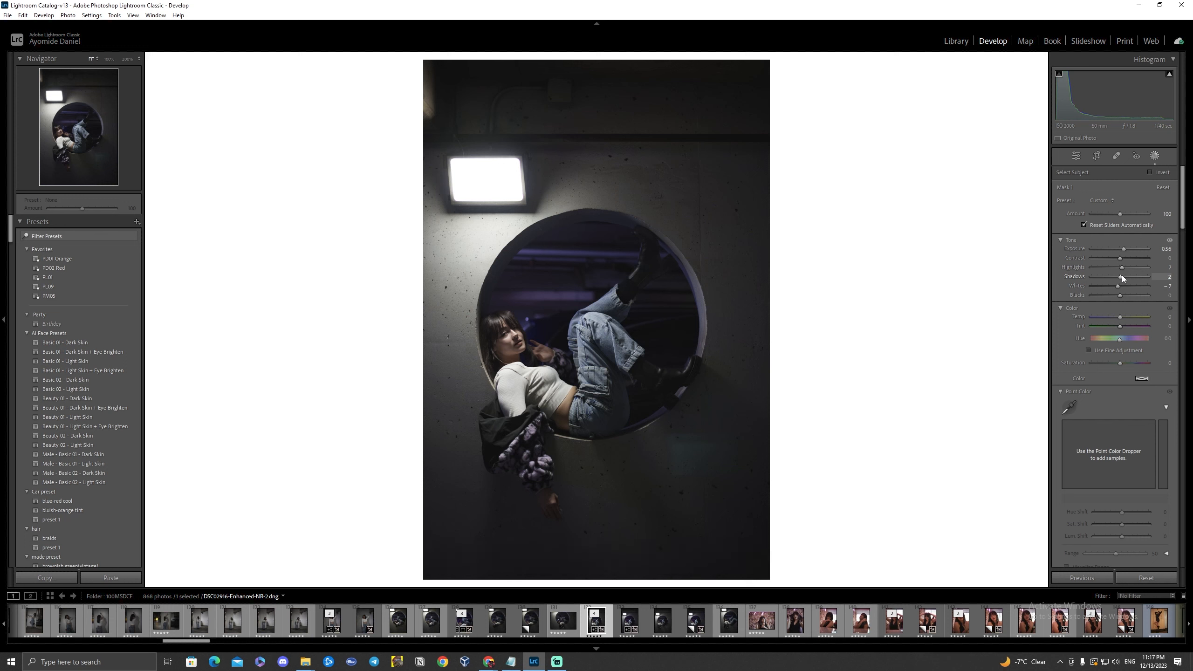
{"action": "left_click_drag", "start_coordinate": [1121, 278], "coordinate": [1120, 278]}
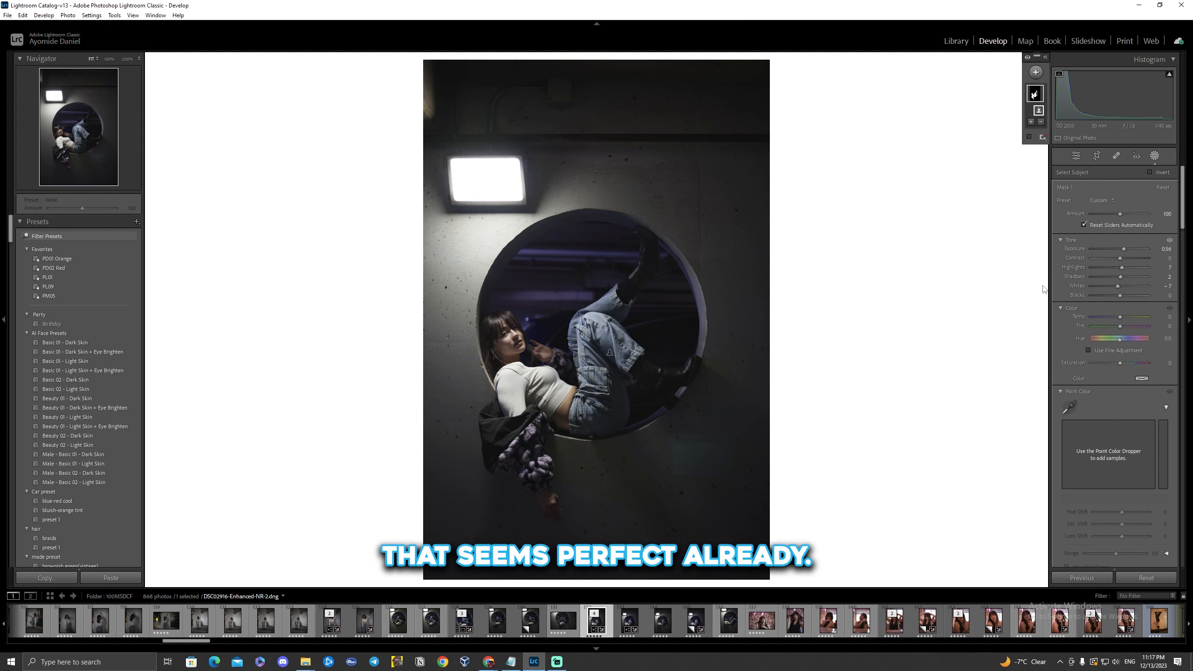
- Duplicate and invert the subject mask, and subtract the woman's shoes from the inverted copy with a brush
{"action": "right_click", "coordinate": [1035, 94]}
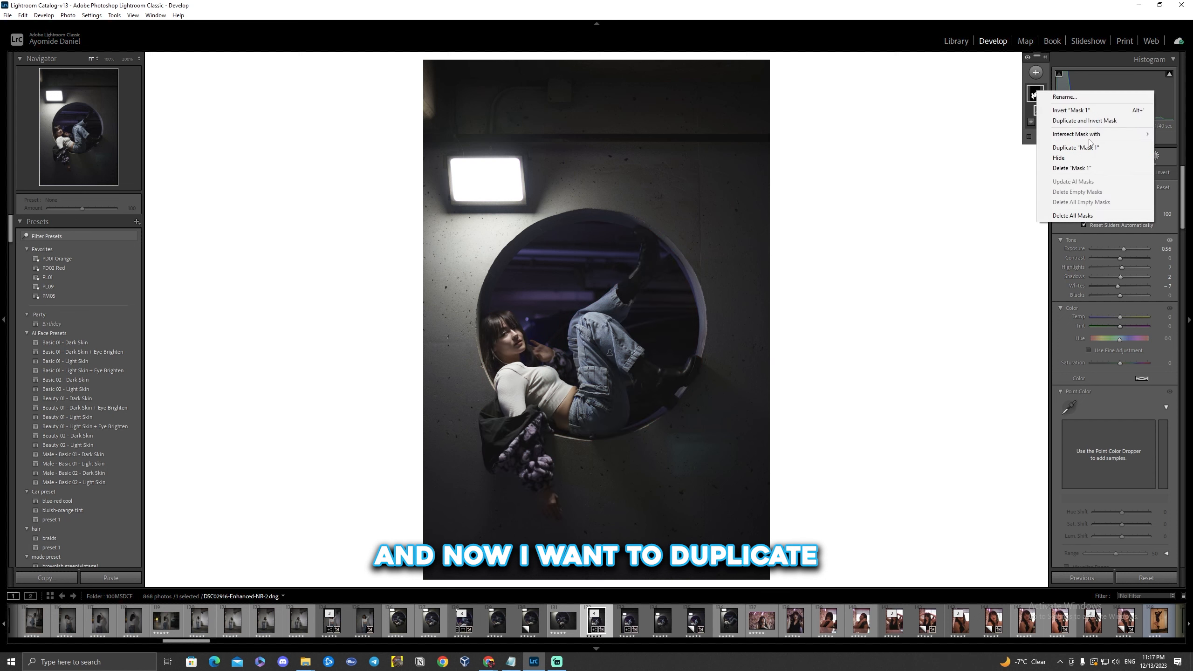
{"action": "left_click", "coordinate": [1090, 123]}
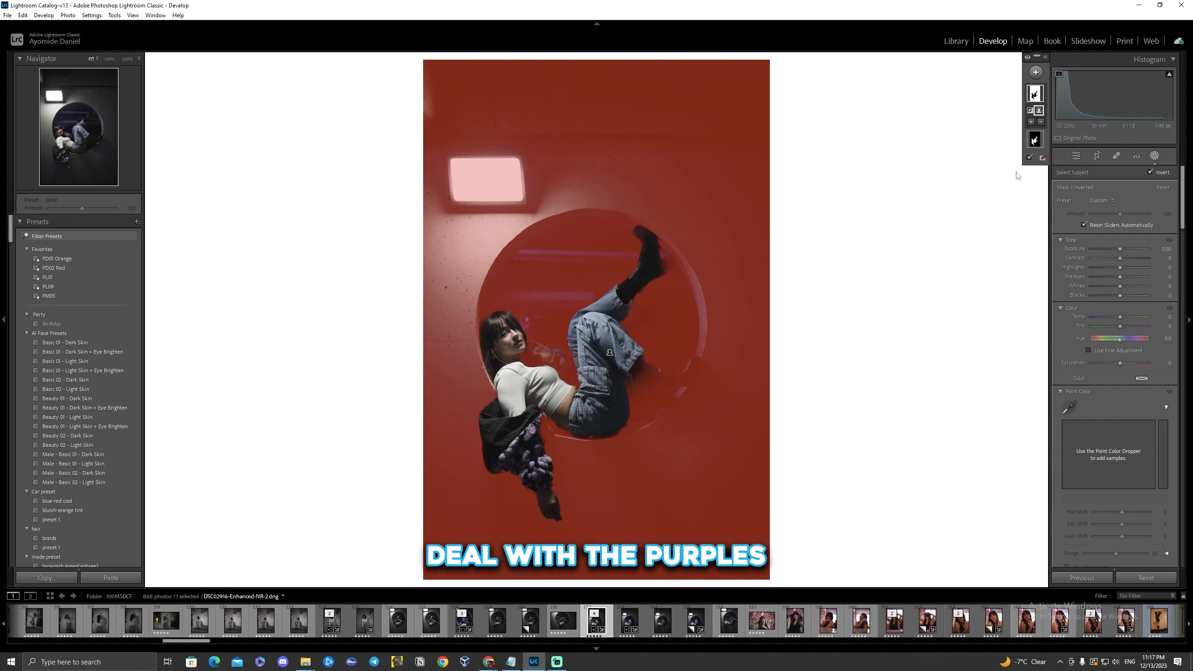
{"action": "left_click", "coordinate": [1039, 121]}
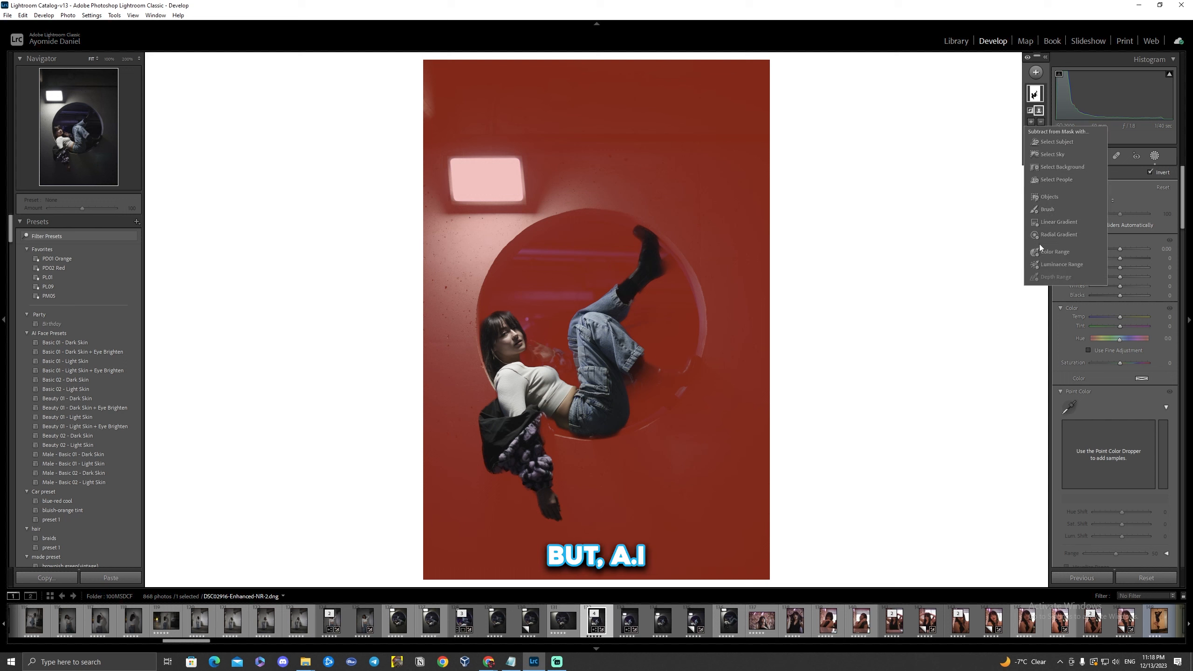
{"action": "left_click", "coordinate": [1048, 209]}
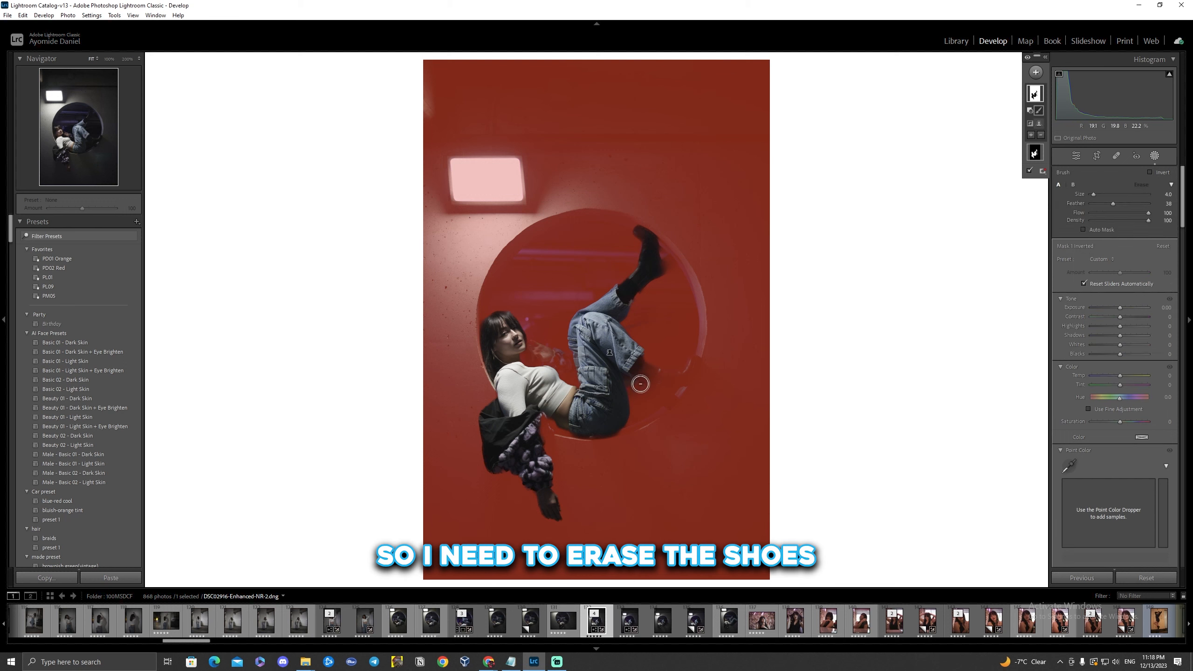
{"action": "mouse_move", "coordinate": [640, 384]}
{"action": "left_mouse_down"}
{"action": "mouse_move", "coordinate": [641, 371]}
{"action": "mouse_move", "coordinate": [683, 372]}
{"action": "mouse_move", "coordinate": [667, 388]}
{"action": "mouse_move", "coordinate": [641, 383]}
{"action": "mouse_move", "coordinate": [671, 394]}
{"action": "left_mouse_up"}
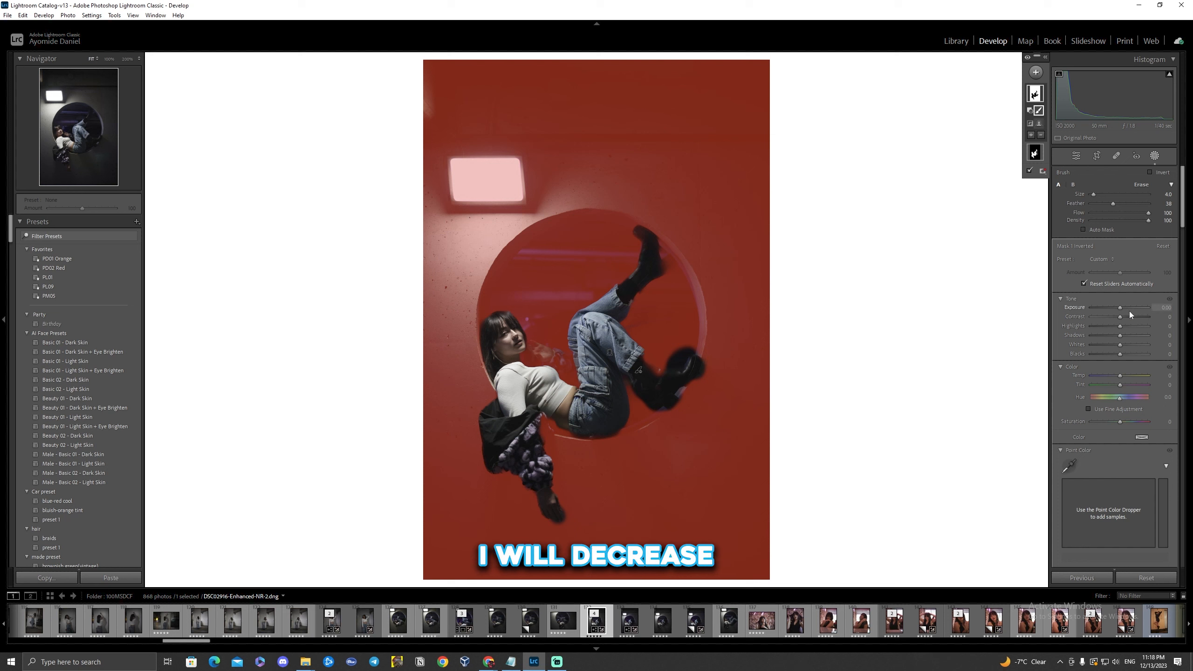
- Set the inverted background mask's exposure to -0.17, highlights to -7 and shadows to 9
{"action": "left_click_drag", "start_coordinate": [1118, 308], "coordinate": [1120, 335]}
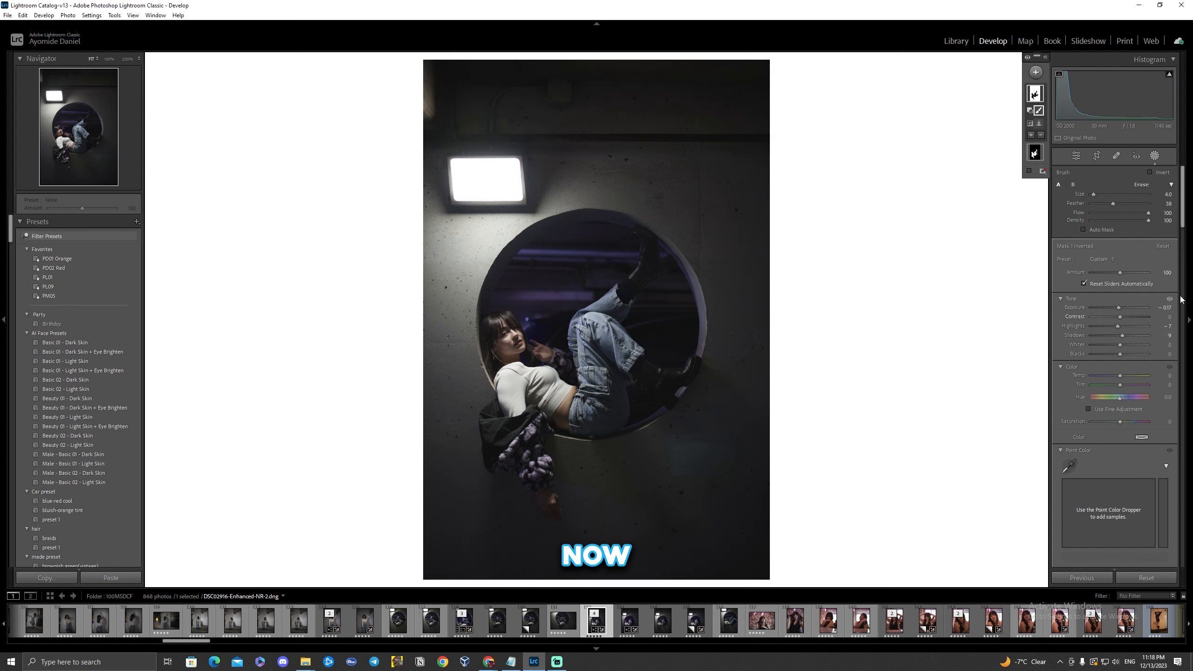
{"action": "left_click", "coordinate": [1187, 219]}
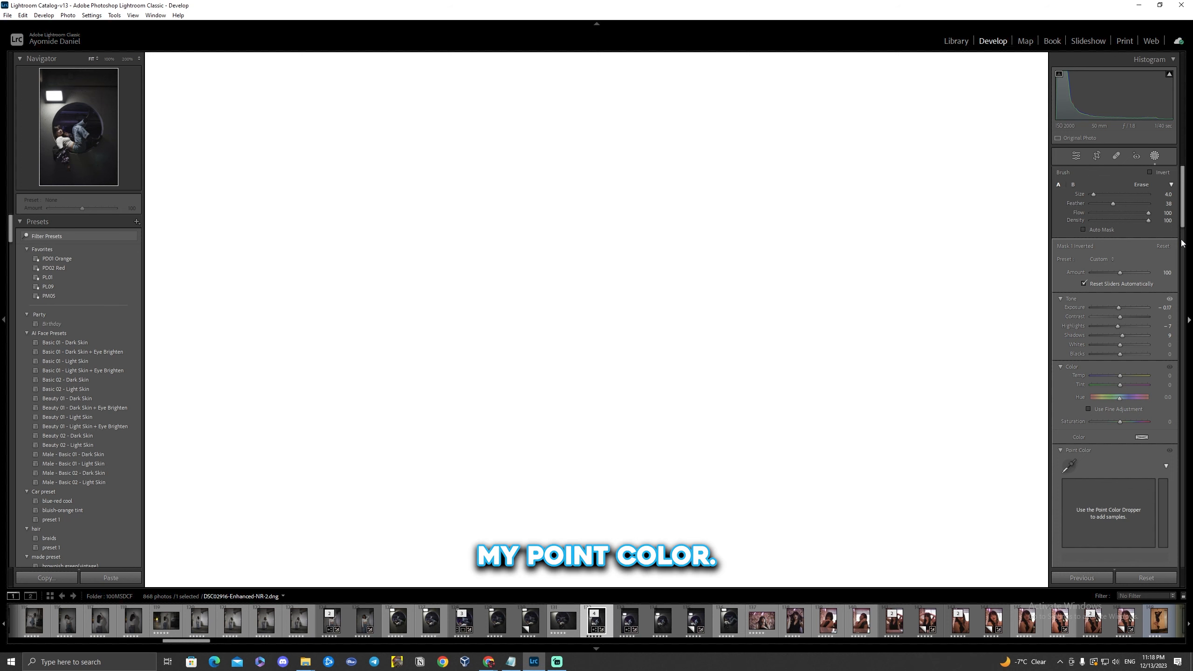
{"action": "left_click", "coordinate": [1187, 241]}
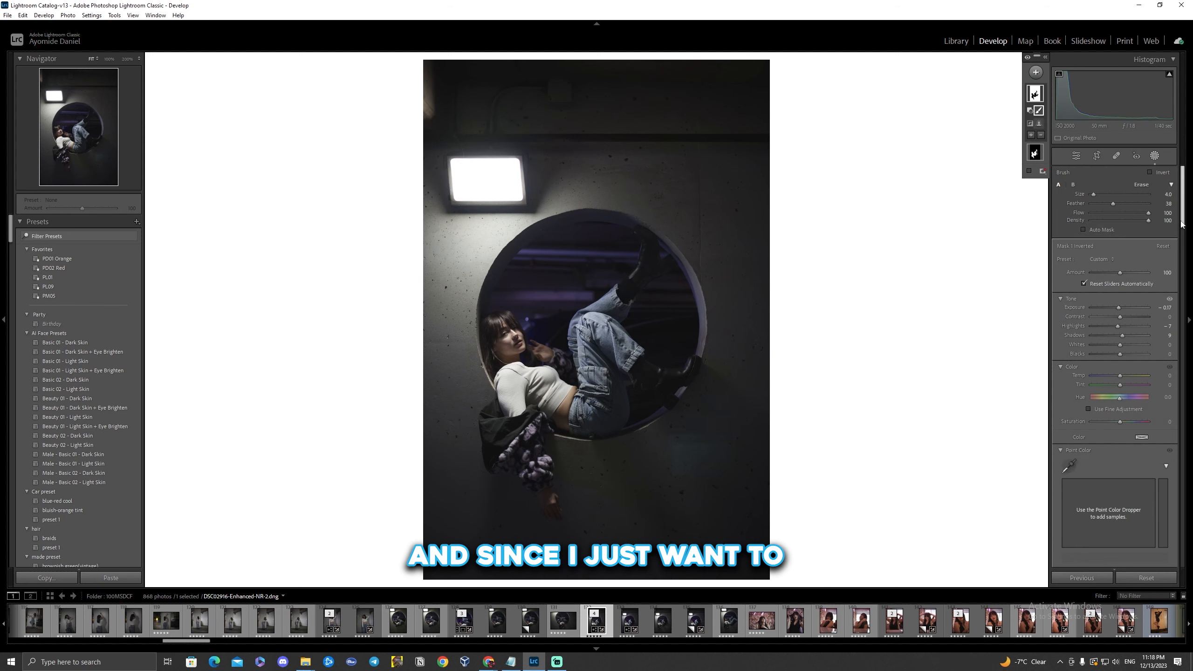
- Sample the purple background as a point color, set its hue shift to 26 and saturation shift to 32, and raise its luminance shift
{"action": "scroll", "coordinate": [1179, 222], "scroll_direction": "down", "scroll_amount": 5}
{"action": "left_click", "coordinate": [1068, 231]}
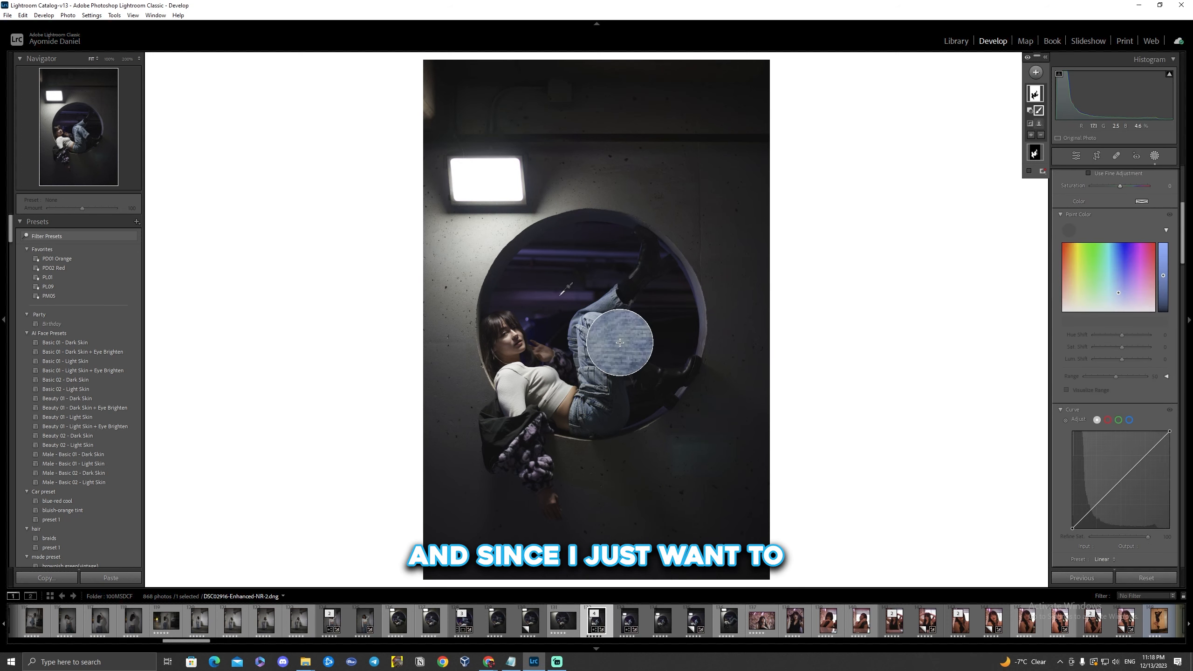
{"action": "left_click", "coordinate": [586, 341]}
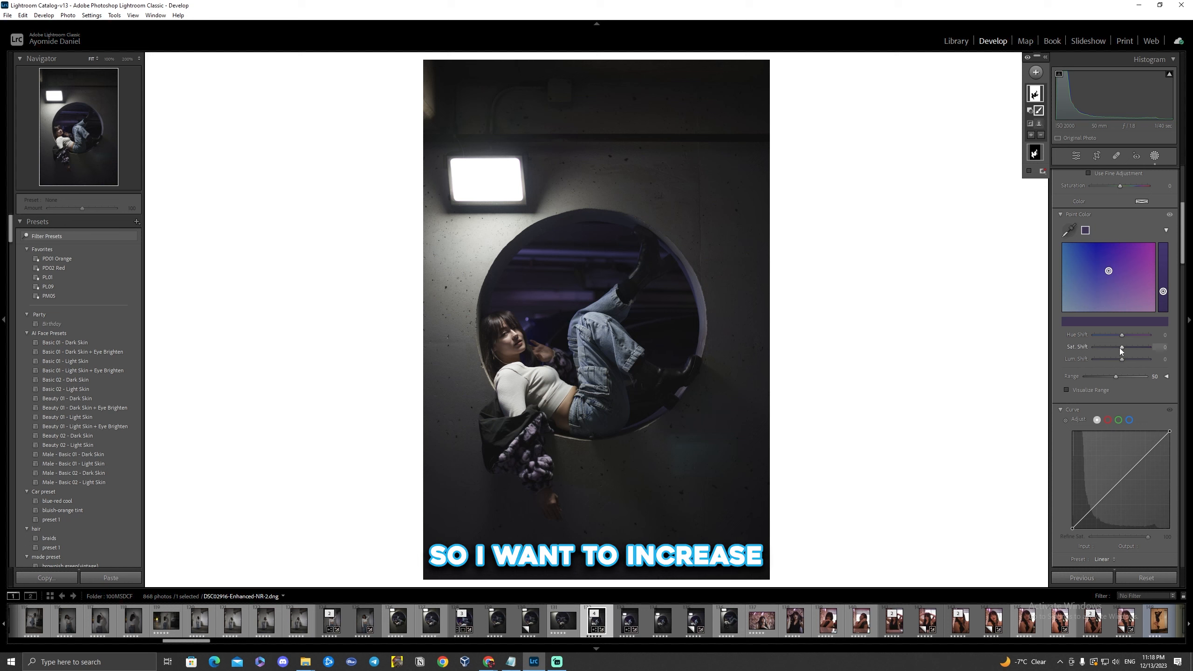
{"action": "mouse_move", "coordinate": [1121, 346]}
{"action": "left_mouse_down"}
{"action": "mouse_move", "coordinate": [1138, 346]}
{"action": "mouse_move", "coordinate": [1126, 333]}
{"action": "mouse_move", "coordinate": [1132, 348]}
{"action": "left_mouse_up"}
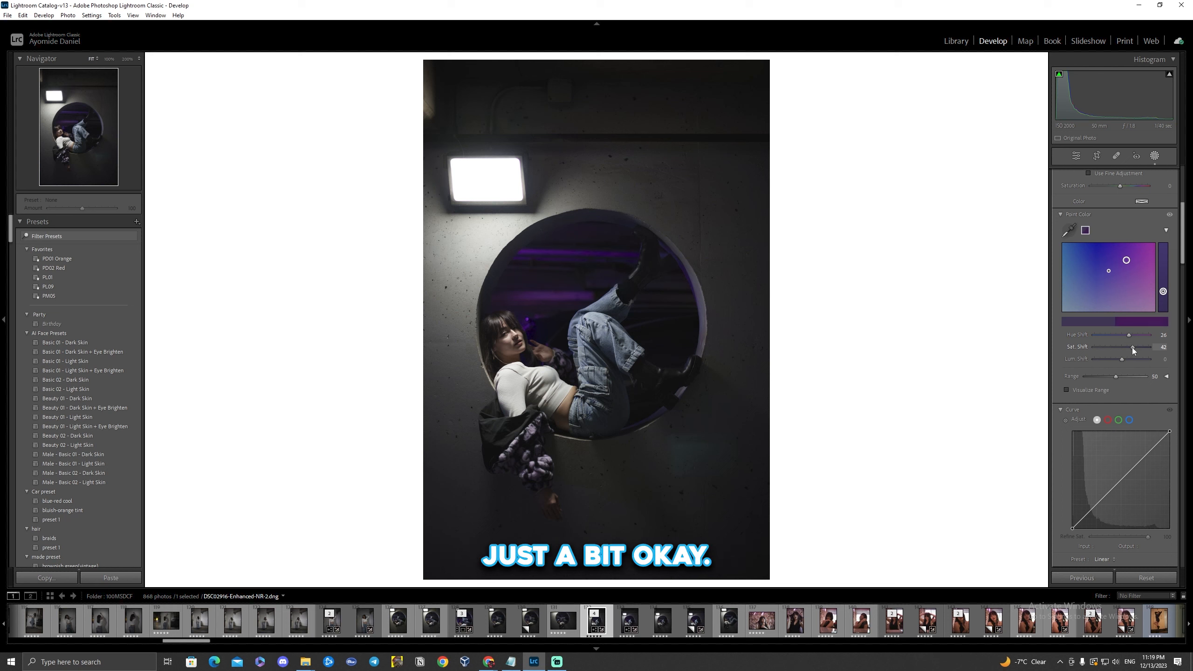
{"action": "left_click_drag", "start_coordinate": [1131, 347], "coordinate": [1129, 347]}
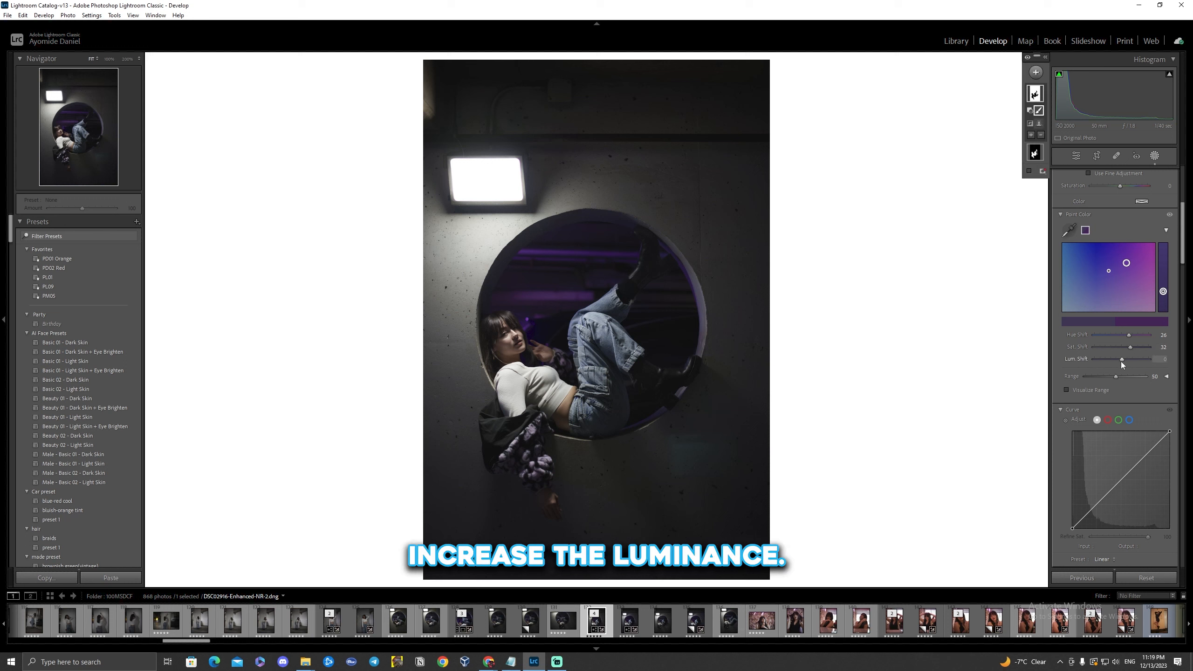
{"action": "left_click_drag", "start_coordinate": [1121, 359], "coordinate": [1129, 359]}
- Apply the Beauty 01 - Light Skin + Eye Brighten preset with an amount of 45
{"action": "scroll", "coordinate": [1188, 194], "scroll_direction": "up", "scroll_amount": 5}
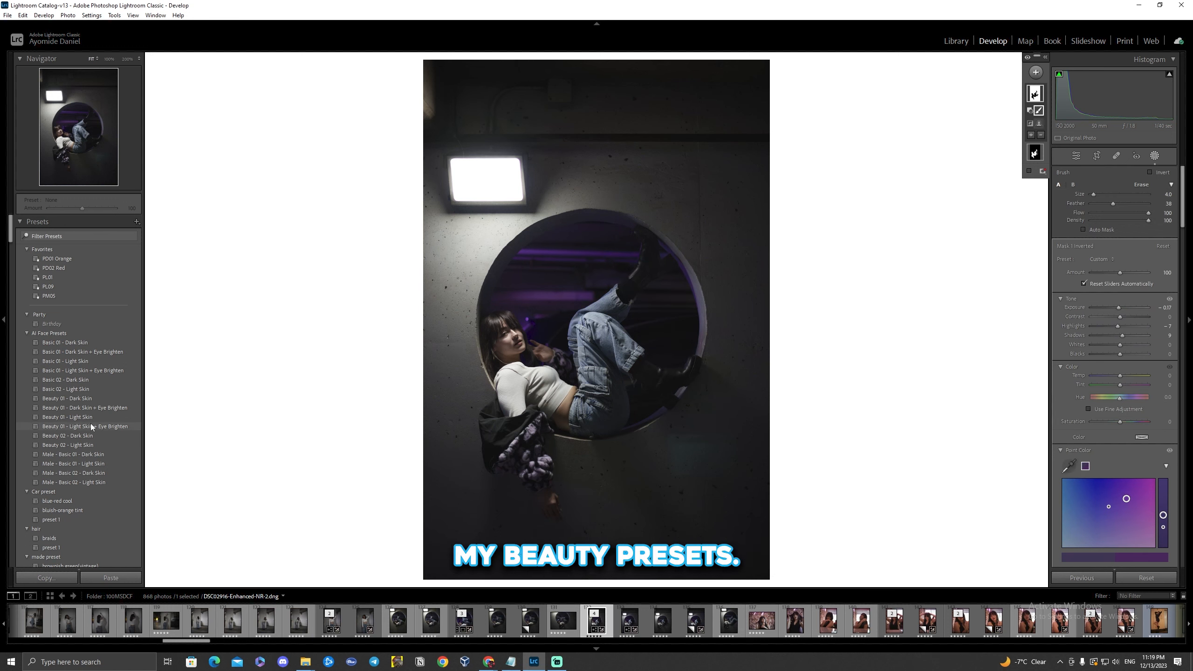
{"action": "left_click", "coordinate": [90, 426]}
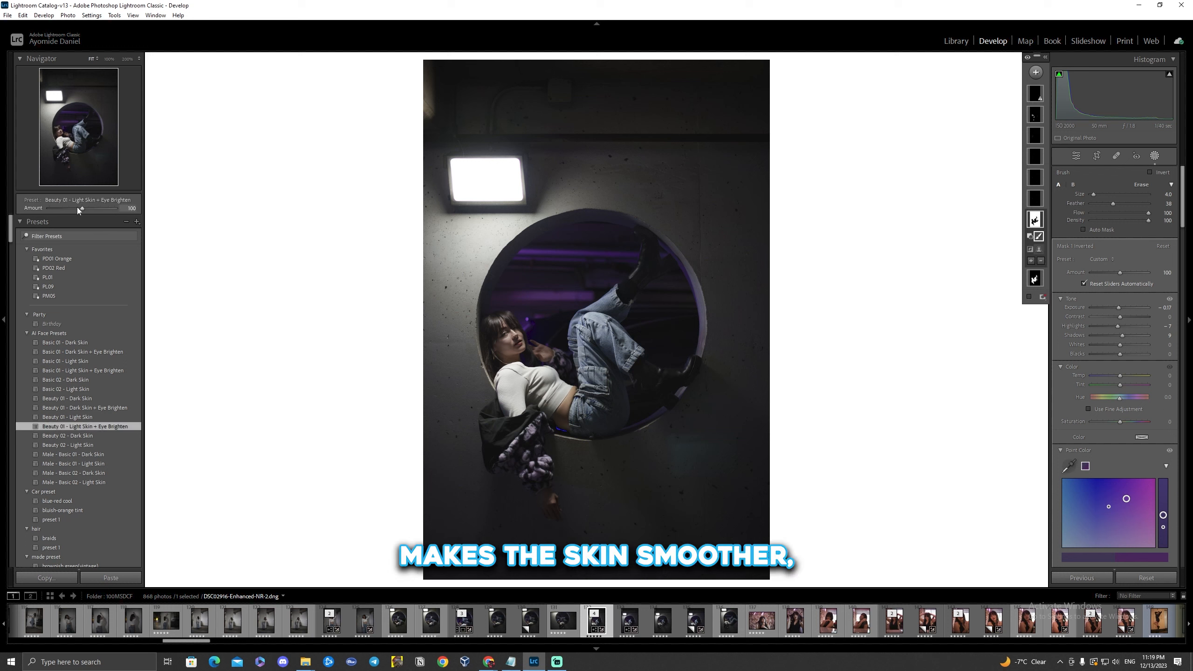
{"action": "left_click_drag", "start_coordinate": [74, 210], "coordinate": [63, 211]}
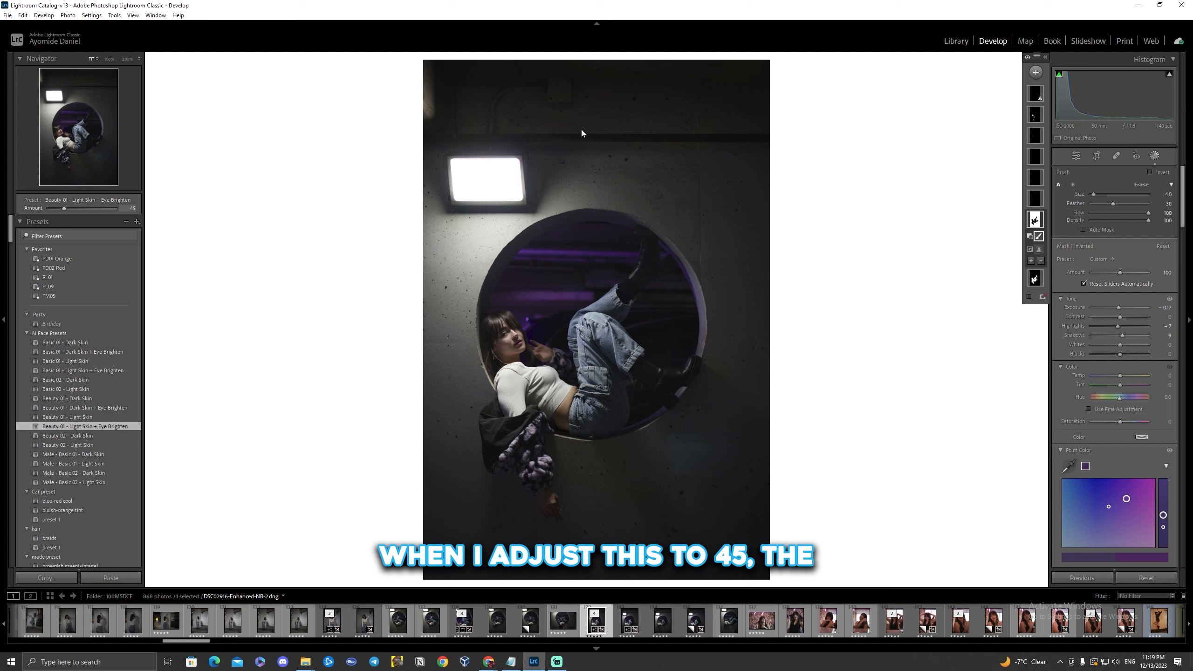
- Brighten the woman's eyes by setting the eyes mask's amount to 124 and exposure to 0.76
{"action": "left_click", "coordinate": [1034, 199]}
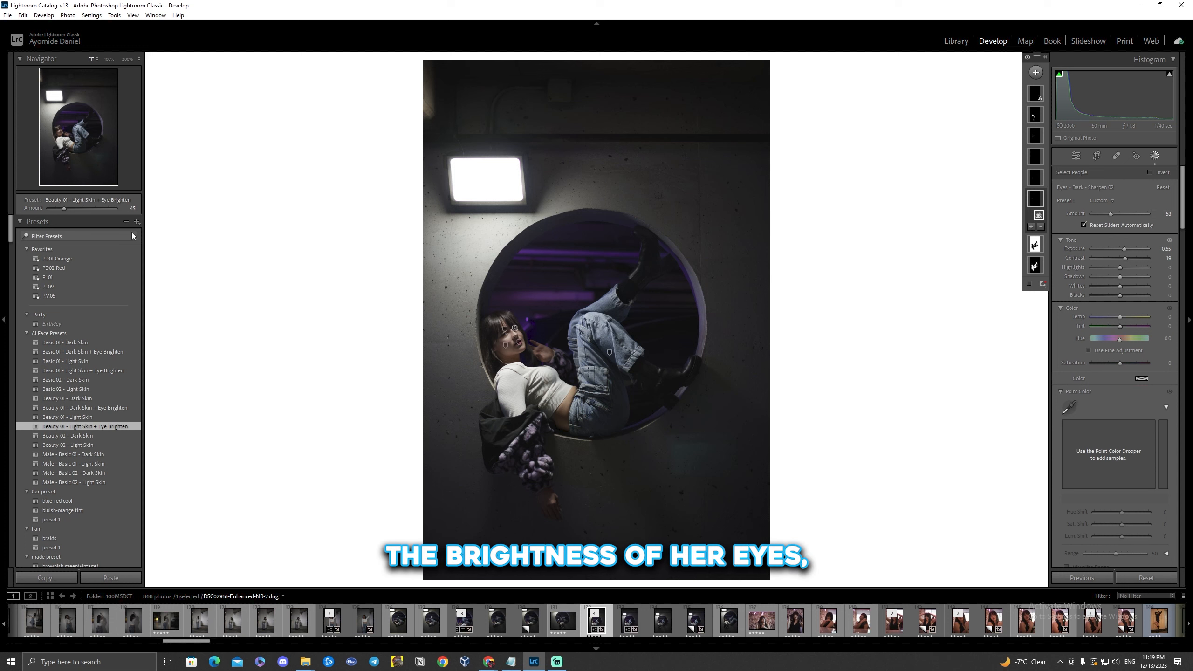
{"action": "left_click", "coordinate": [53, 128]}
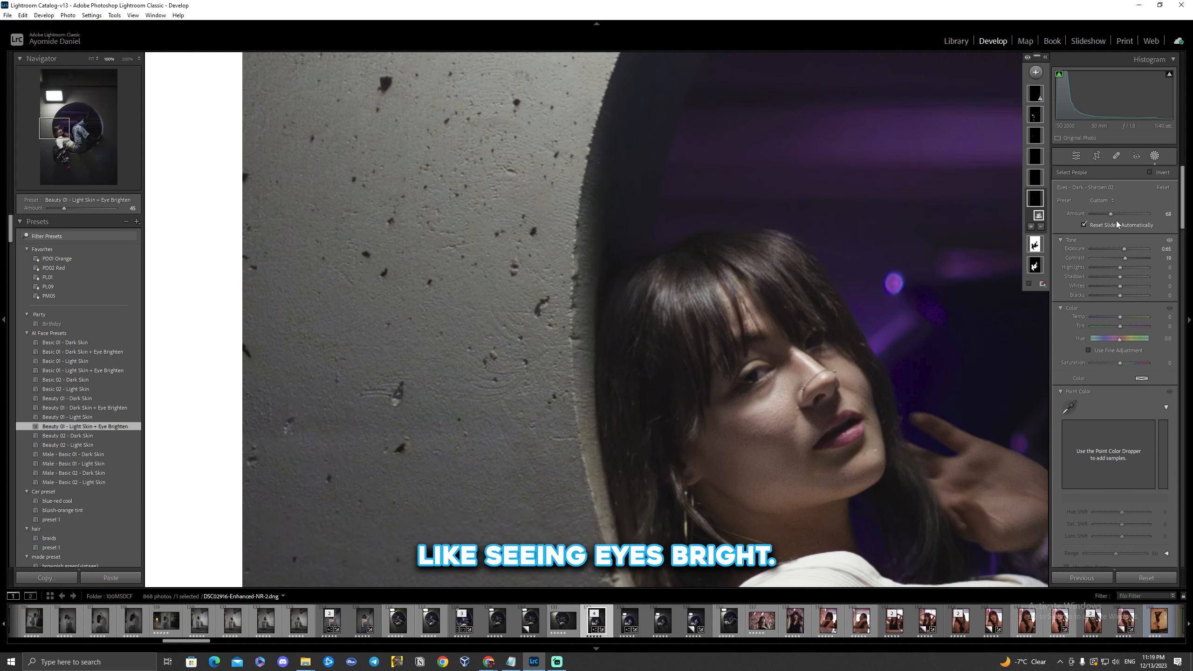
{"action": "left_click_drag", "start_coordinate": [1111, 213], "coordinate": [1123, 214]}
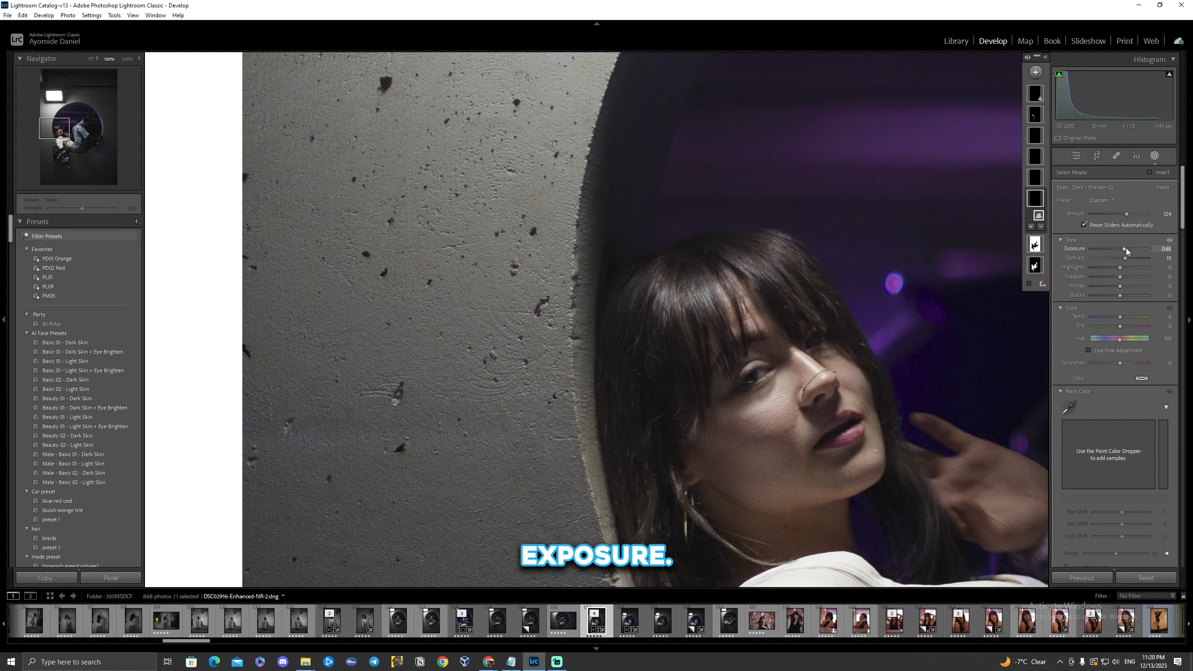
{"action": "left_click_drag", "start_coordinate": [1126, 249], "coordinate": [1124, 248]}
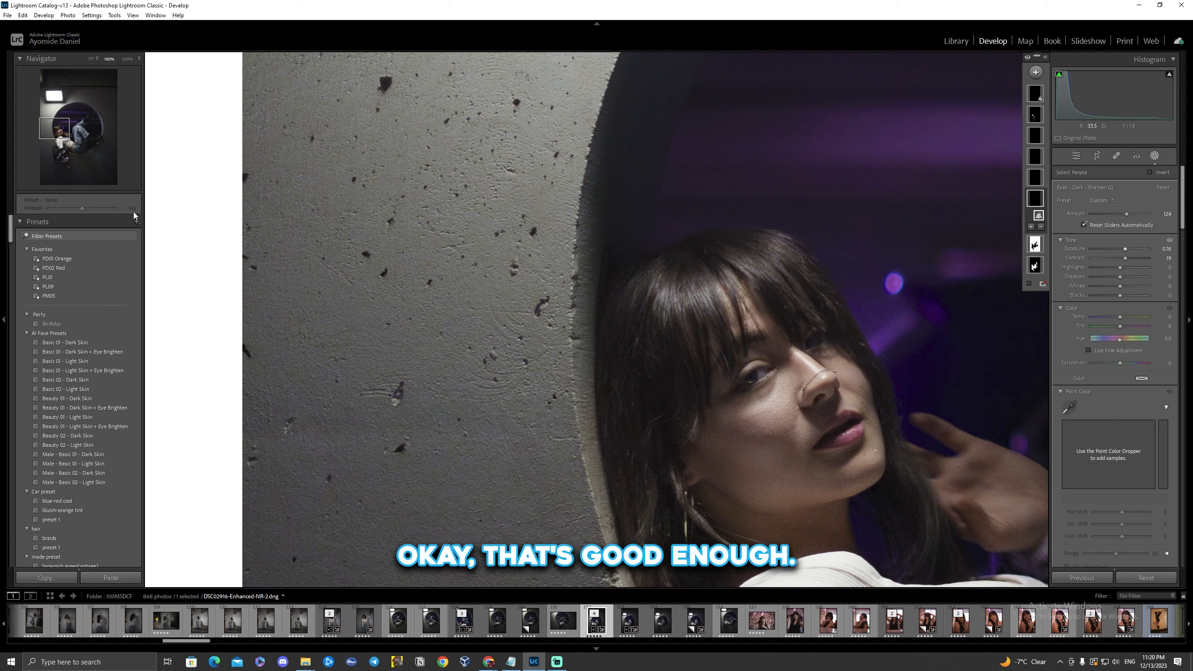
- Compare the whole photo before and after the edits side by side, and return to the single view
{"action": "left_click", "coordinate": [53, 128]}
{"action": "left_click", "coordinate": [53, 129]}
{"action": "key", "text": "y"}
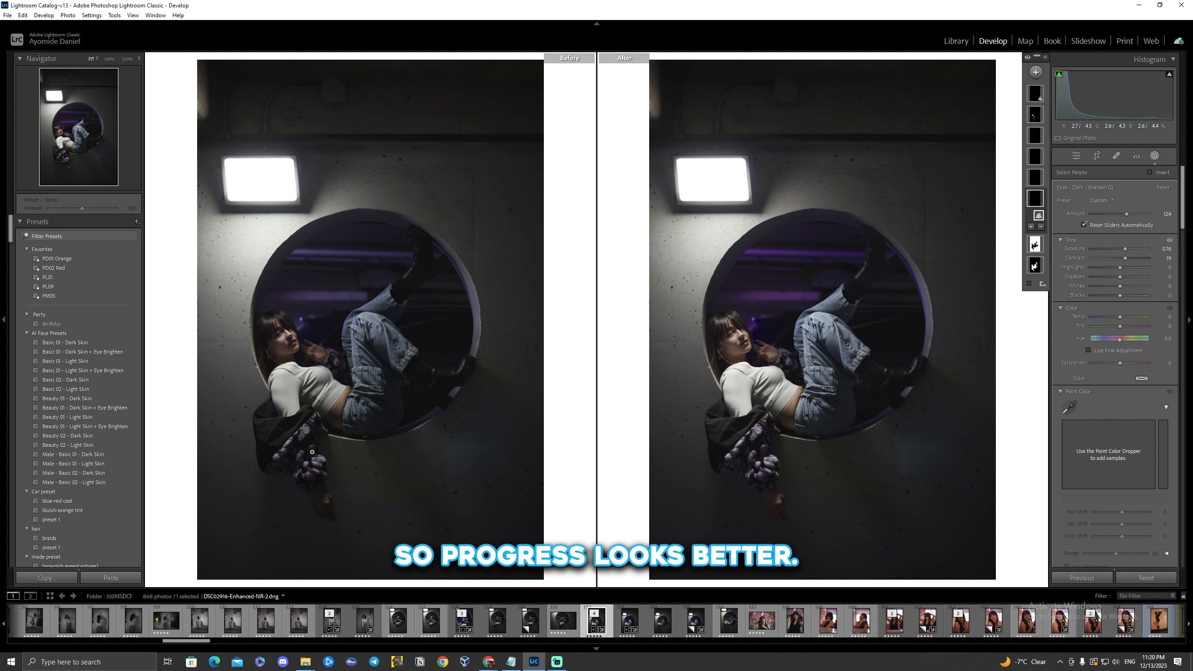
{"action": "key", "text": "y"}
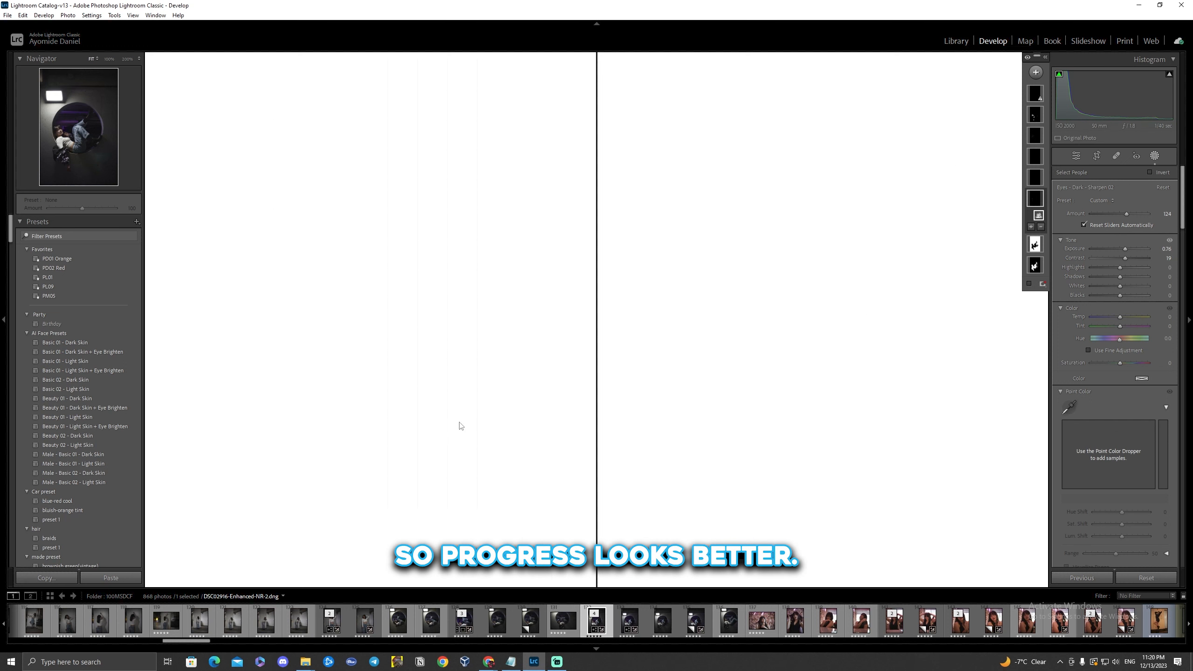
- Set the sharpness of the eyes mask to 36
{"action": "left_click", "coordinate": [1076, 155]}
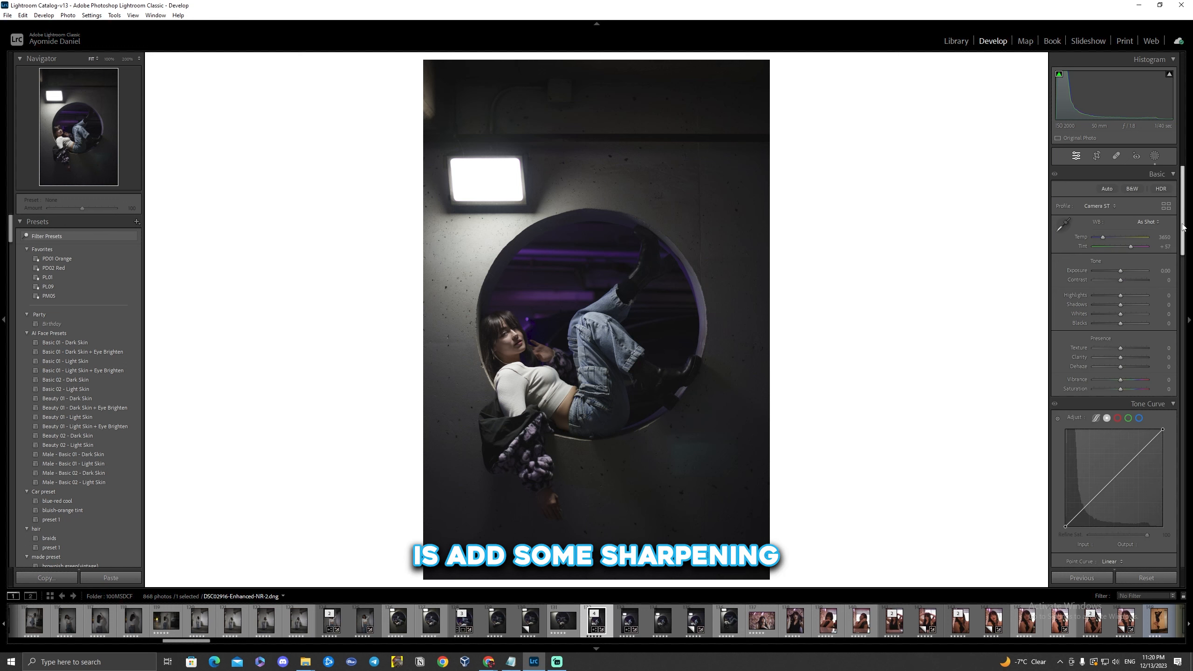
{"action": "left_click_drag", "start_coordinate": [1182, 226], "coordinate": [1182, 193]}
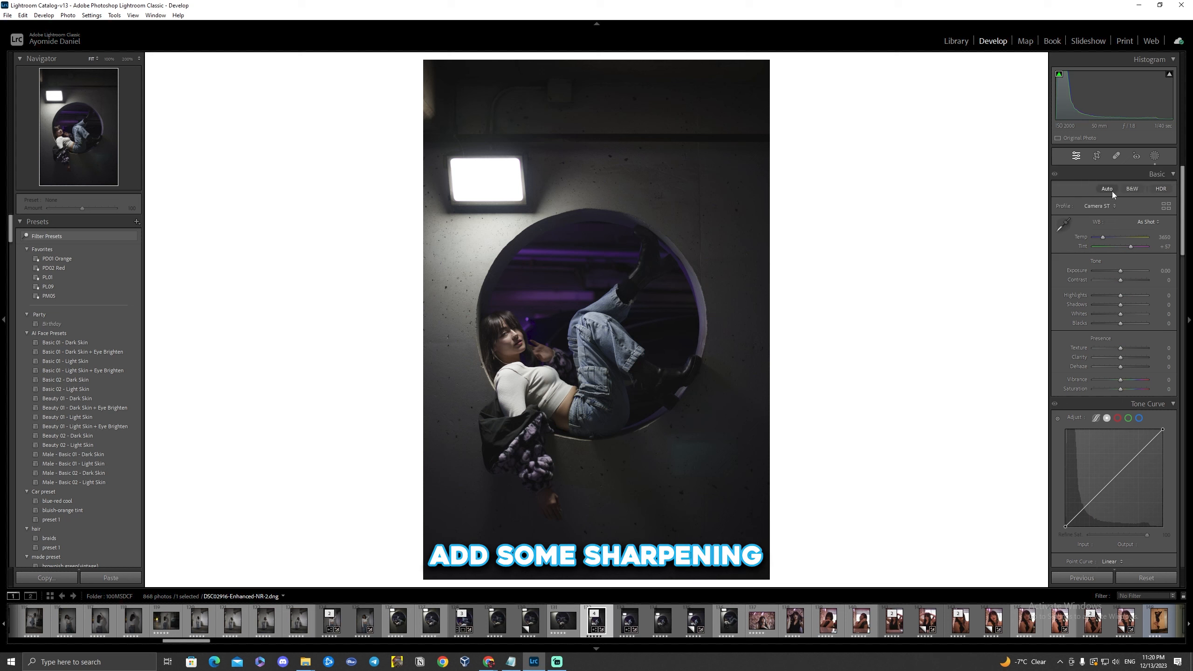
{"action": "left_click", "coordinate": [1153, 155]}
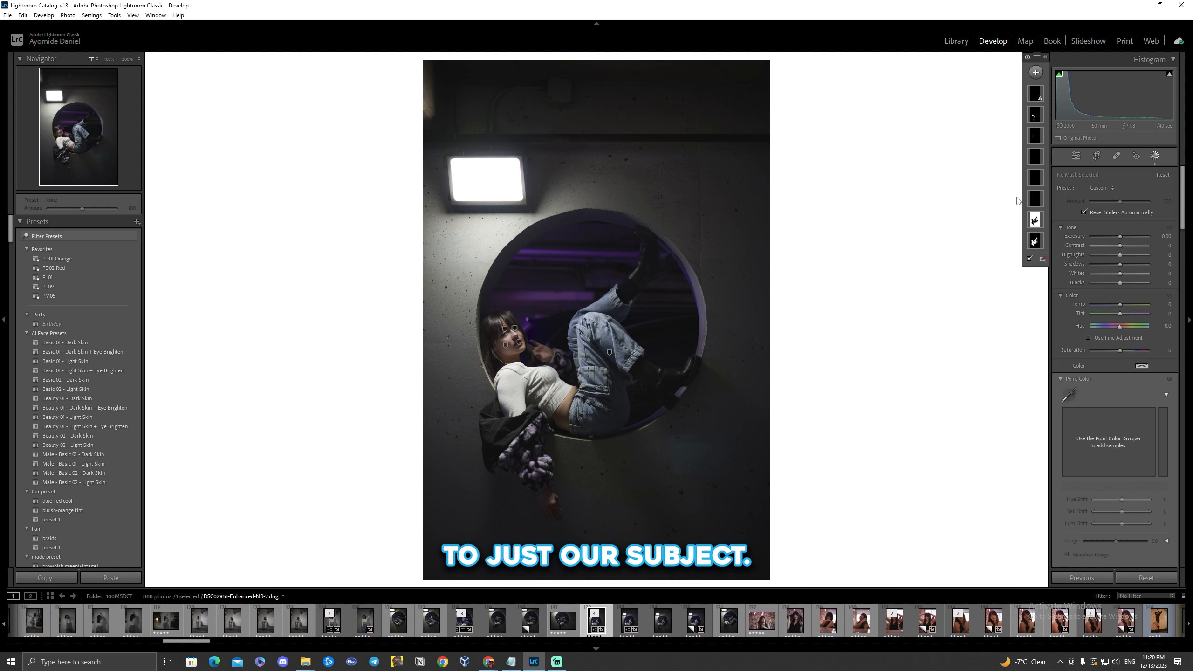
{"action": "left_click", "coordinate": [1034, 198]}
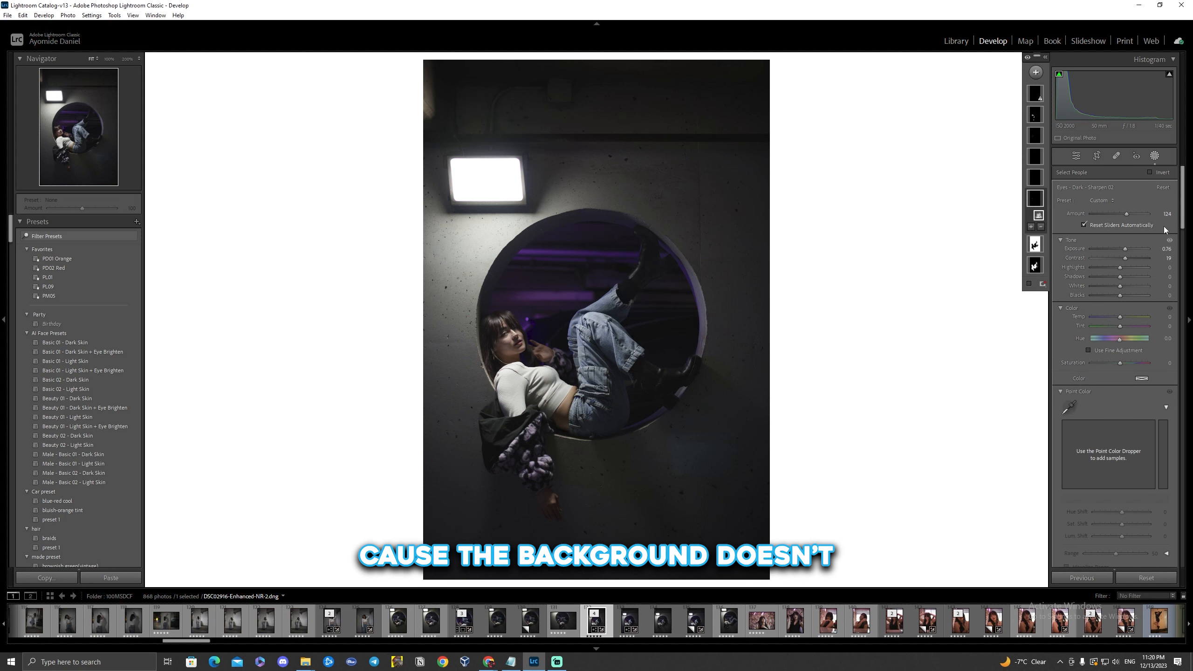
{"action": "mouse_move", "coordinate": [1183, 194]}
{"action": "left_mouse_down"}
{"action": "mouse_move", "coordinate": [1183, 211]}
{"action": "mouse_move", "coordinate": [1183, 192]}
{"action": "left_mouse_up"}
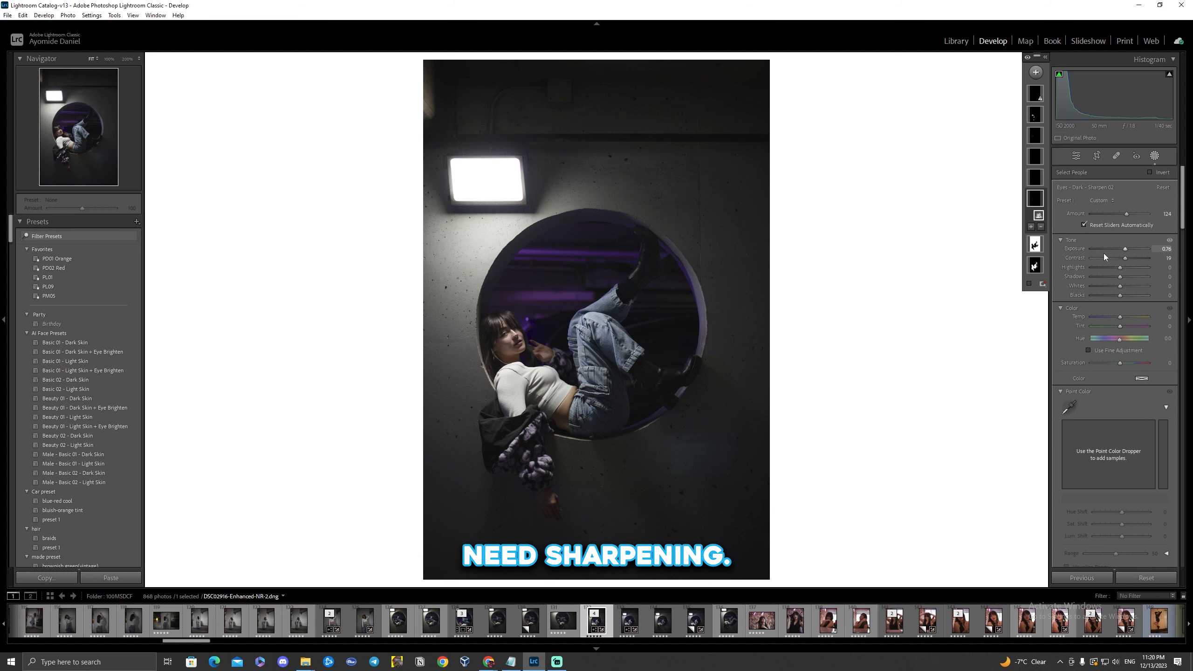
{"action": "scroll", "coordinate": [1127, 283], "scroll_direction": "down", "scroll_amount": 8}
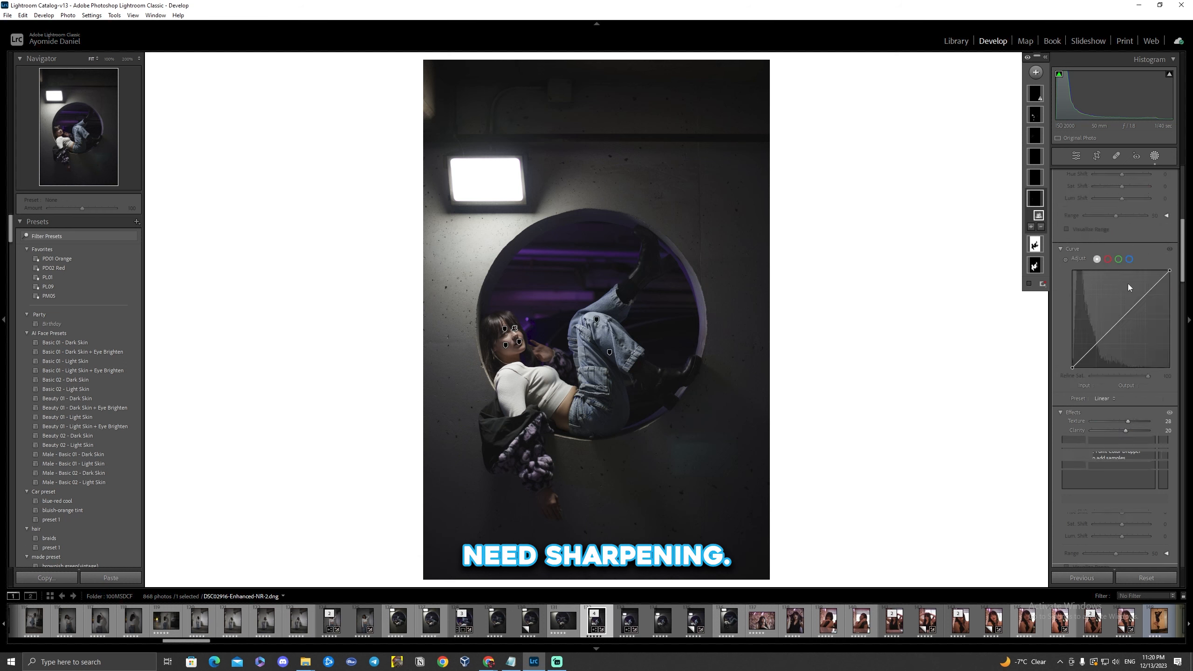
{"action": "left_click_drag", "start_coordinate": [1125, 303], "coordinate": [1131, 303]}
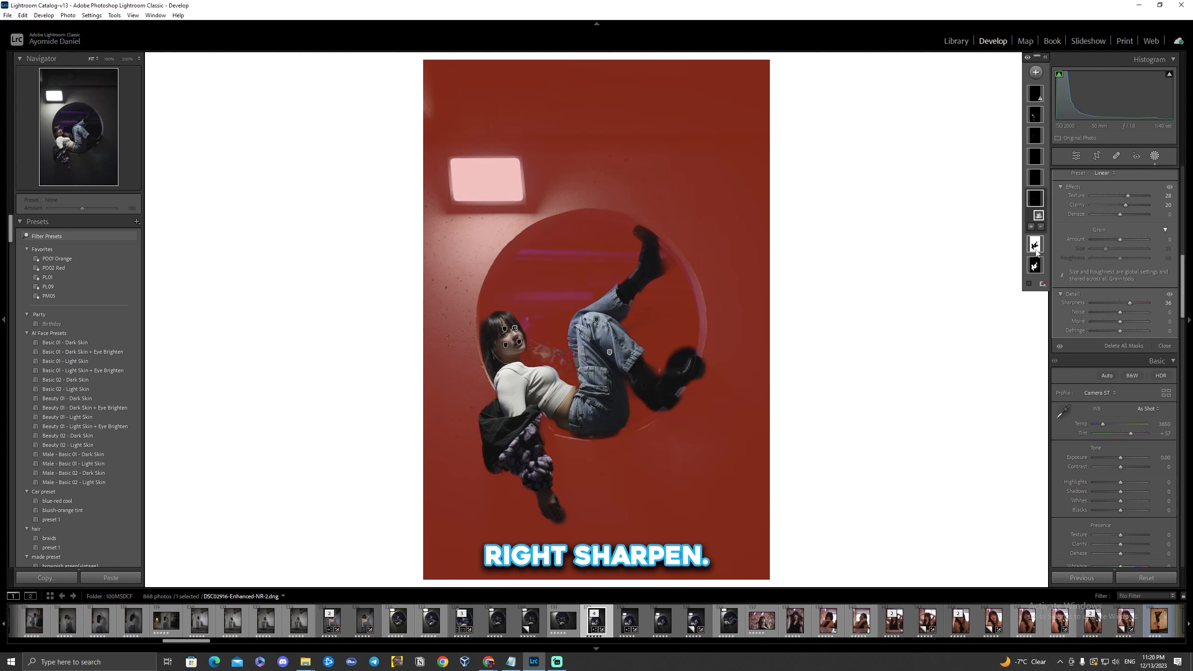
- Select the mask covering the woman and set its sharpness to 22
{"action": "left_click", "coordinate": [1035, 247]}
{"action": "left_click", "coordinate": [1037, 282]}
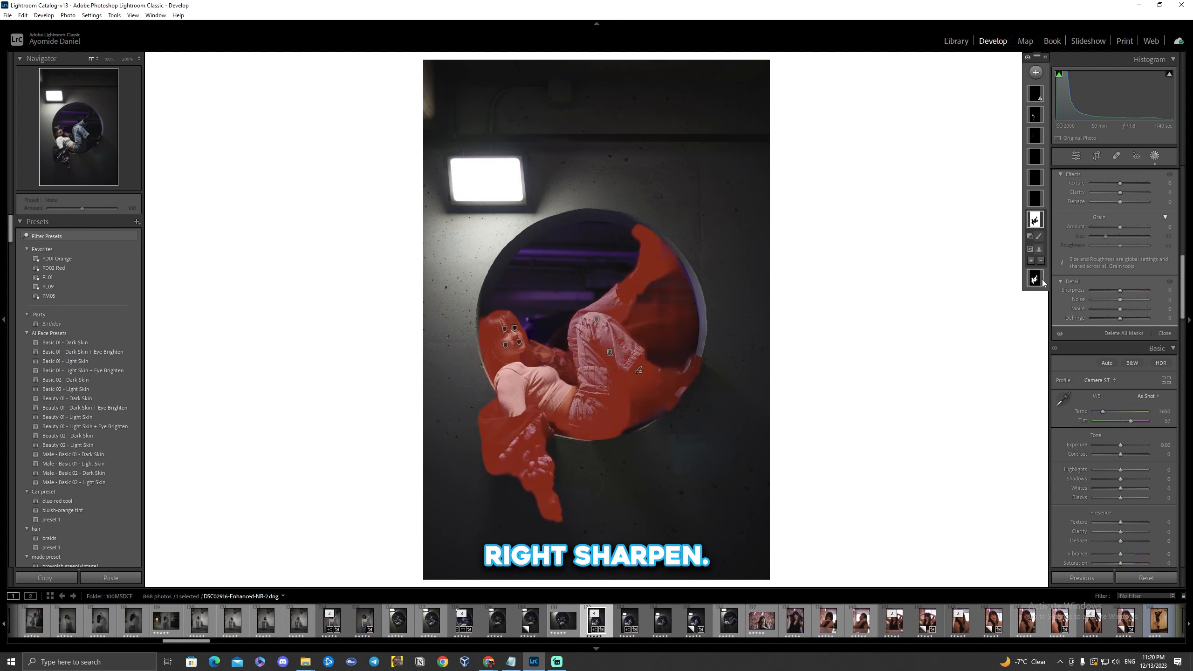
{"action": "left_click_drag", "start_coordinate": [1122, 295], "coordinate": [1122, 305]}
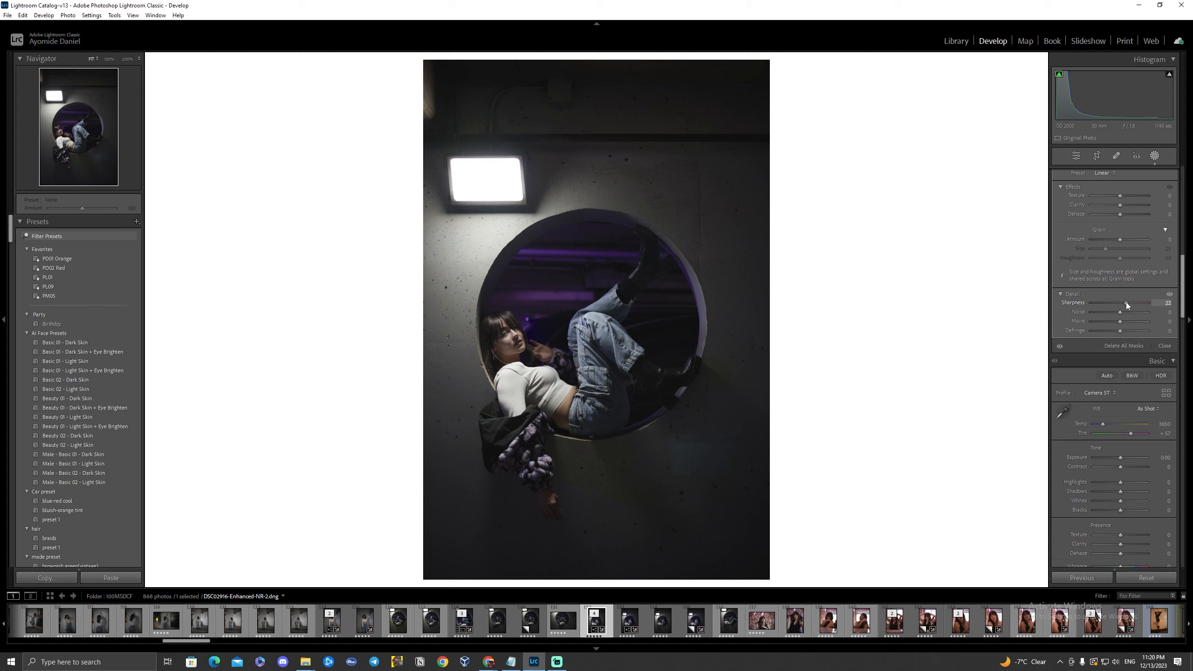
- Leave masking for the global adjustments and set the whole photo's vibrance to +16
{"action": "scroll", "coordinate": [1169, 342], "scroll_direction": "down", "scroll_amount": 10}
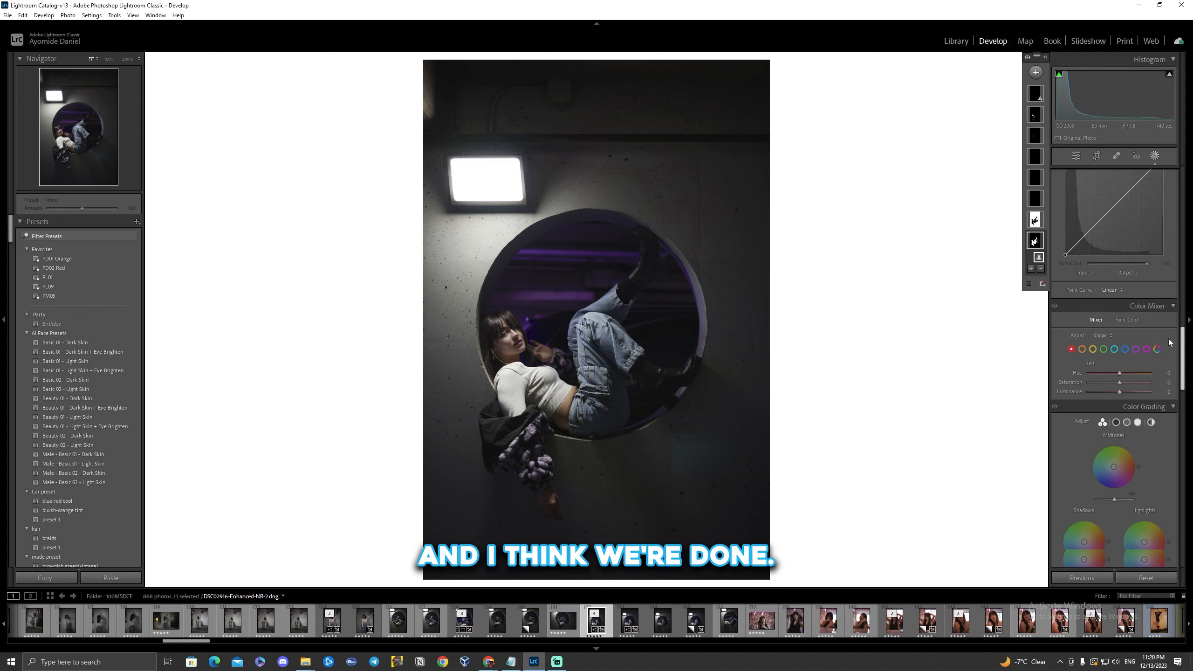
{"action": "scroll", "coordinate": [1169, 342], "scroll_direction": "down", "scroll_amount": 10}
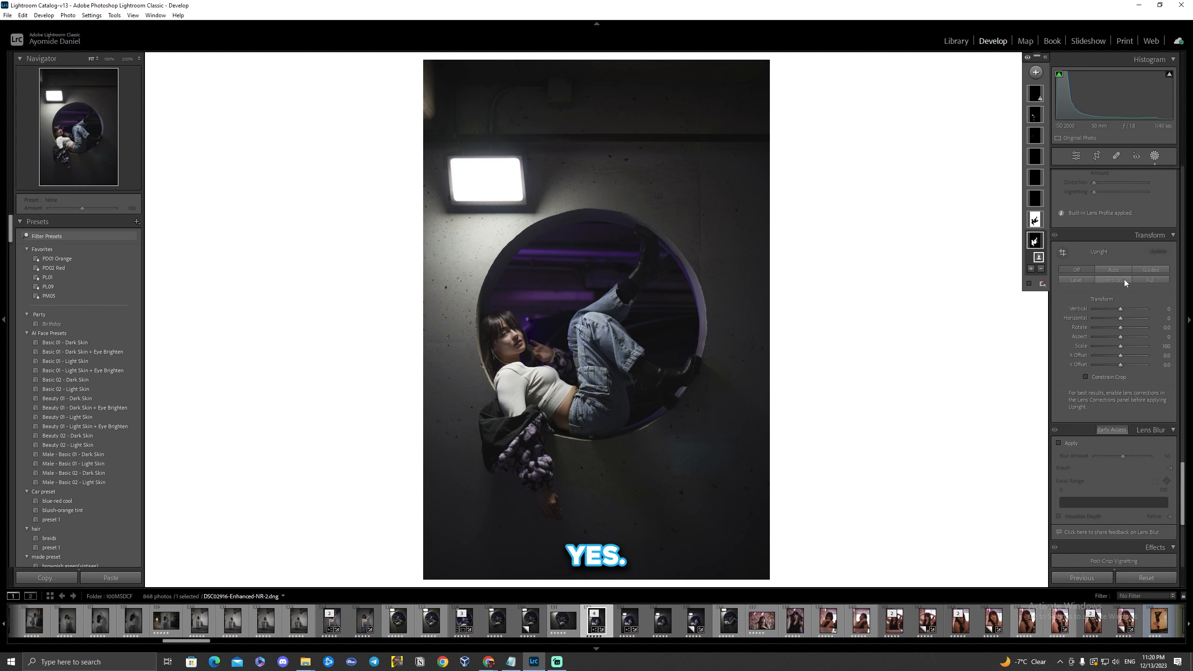
{"action": "scroll", "coordinate": [1117, 273], "scroll_direction": "up", "scroll_amount": 5}
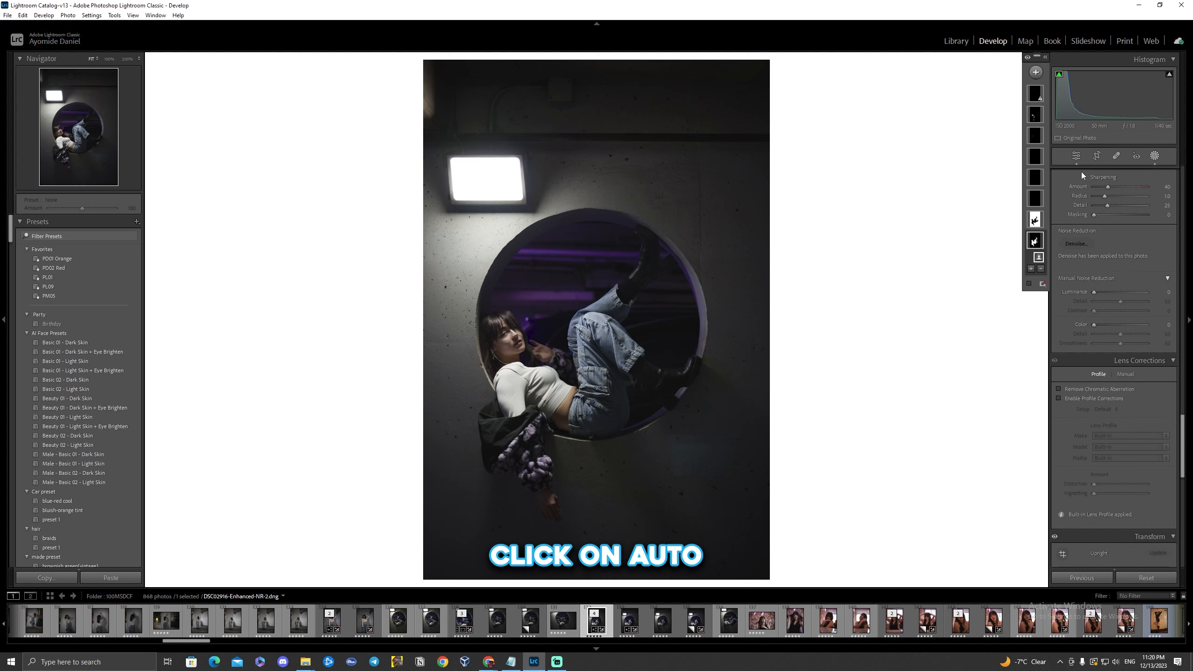
{"action": "left_click_drag", "start_coordinate": [1185, 432], "coordinate": [1181, 188]}
{"action": "left_click_drag", "start_coordinate": [1182, 191], "coordinate": [1181, 185]}
{"action": "left_click", "coordinate": [1076, 155]}
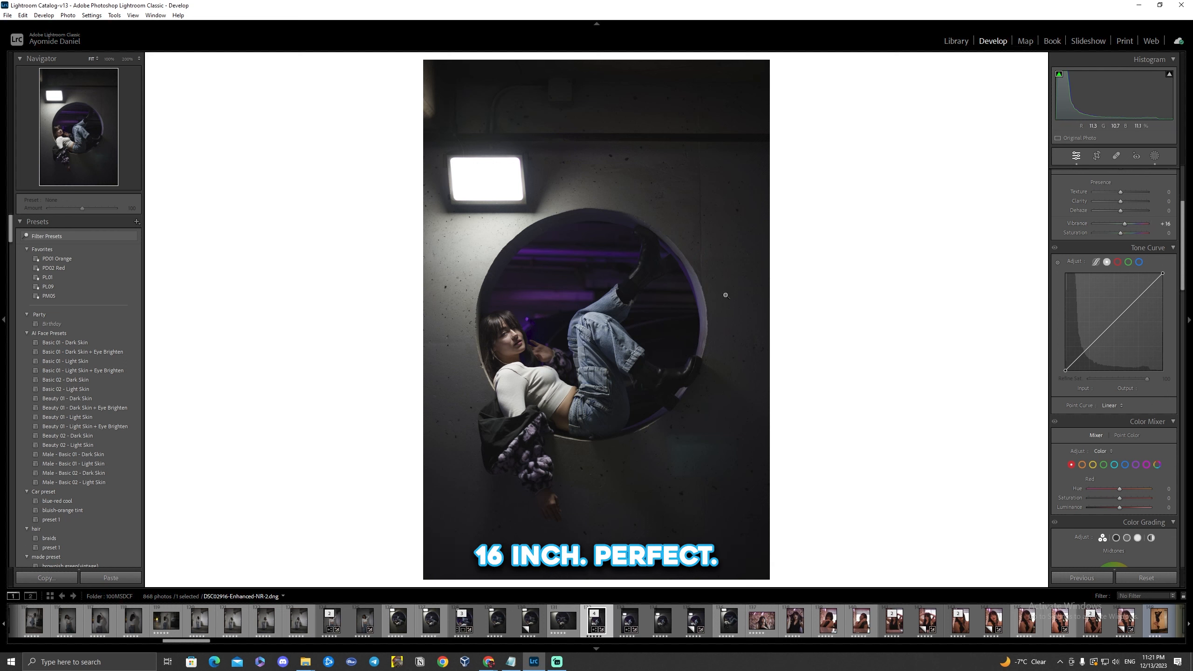
- Export the photo to the Teaser folder and open the exported DSC02916-Enhanced-NR-2 image in the photo viewer
{"action": "left_click", "coordinate": [8, 15]}
{"action": "left_click", "coordinate": [57, 141]}
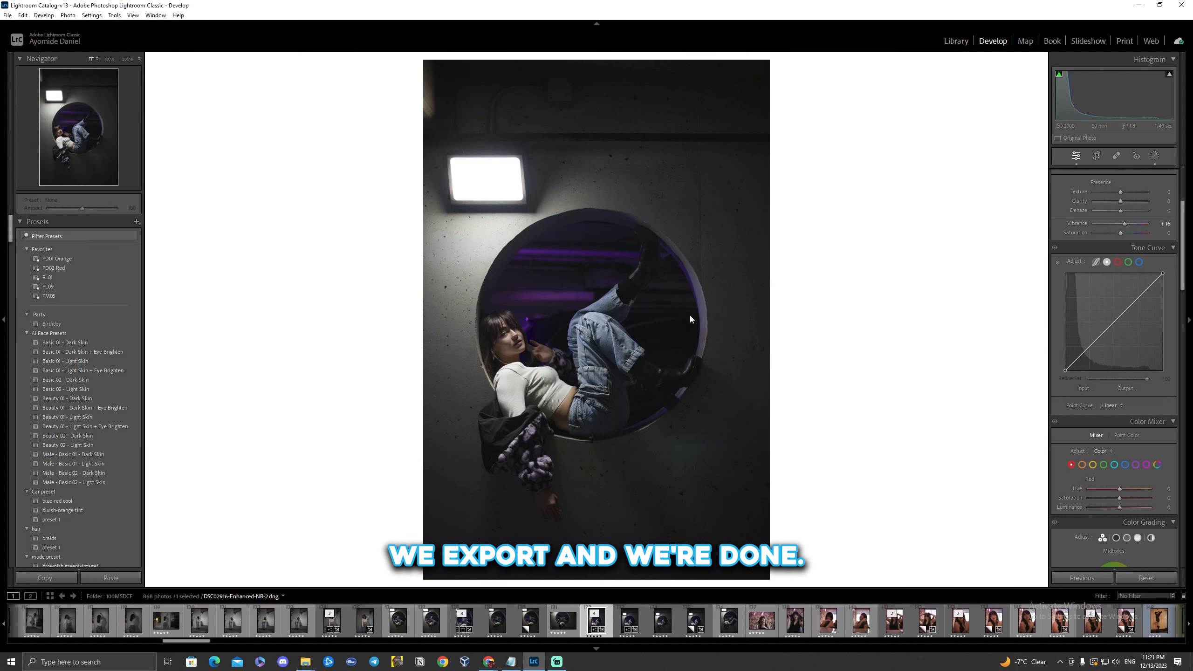
{"action": "left_click", "coordinate": [540, 510]}
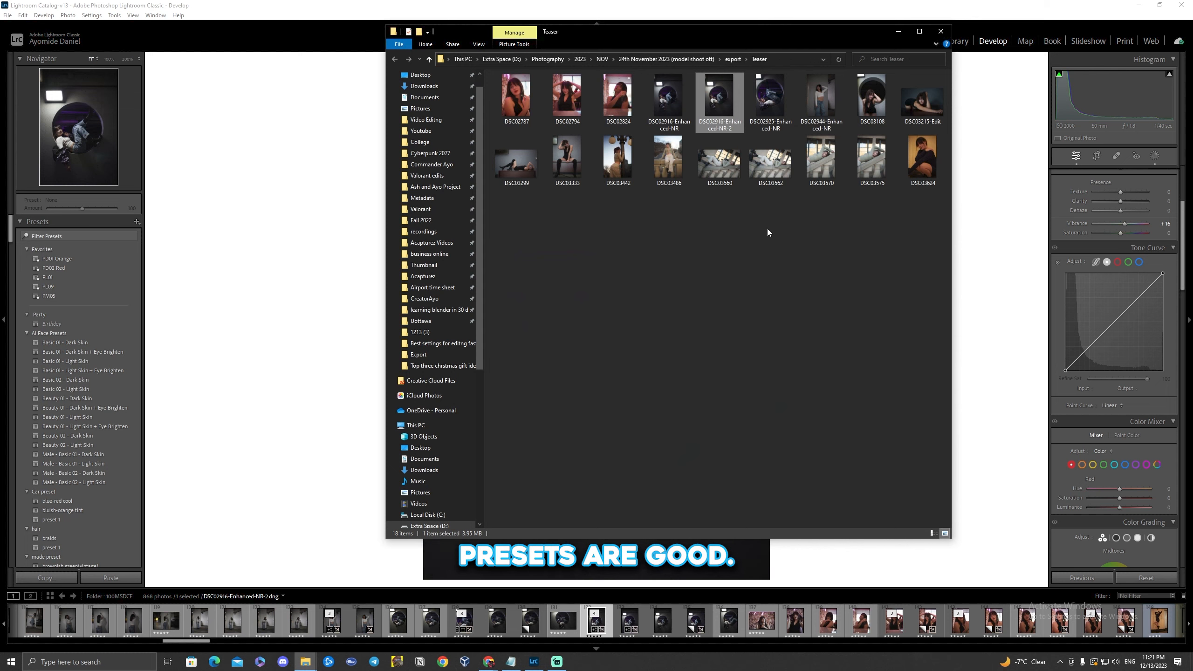
{"action": "double_click", "coordinate": [713, 104]}
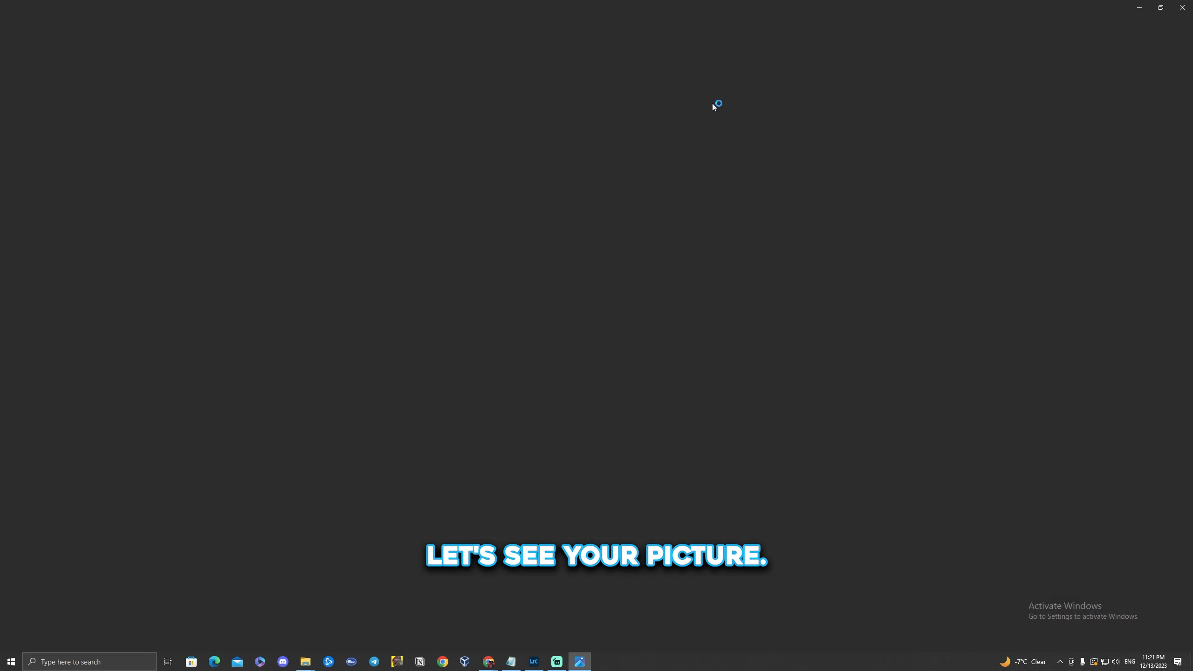